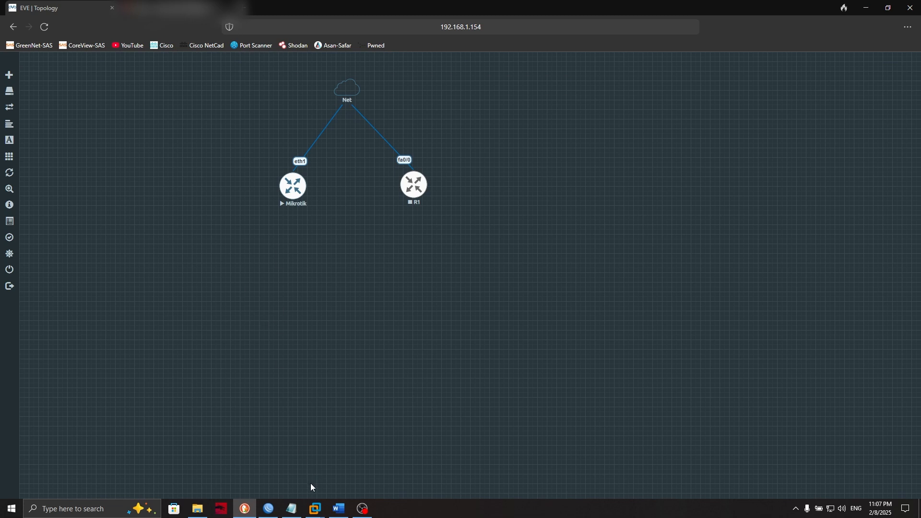
- Review the backup notes file, highlighting the words Backup and Script
{"action": "left_click", "coordinate": [300, 508]}
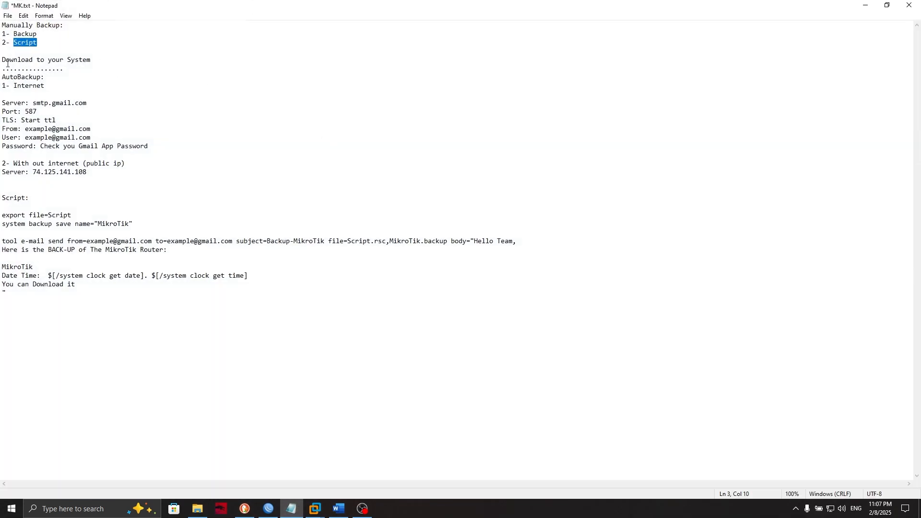
{"action": "double_click", "coordinate": [36, 34]}
{"action": "double_click", "coordinate": [32, 43]}
{"action": "left_click", "coordinate": [866, 8]}
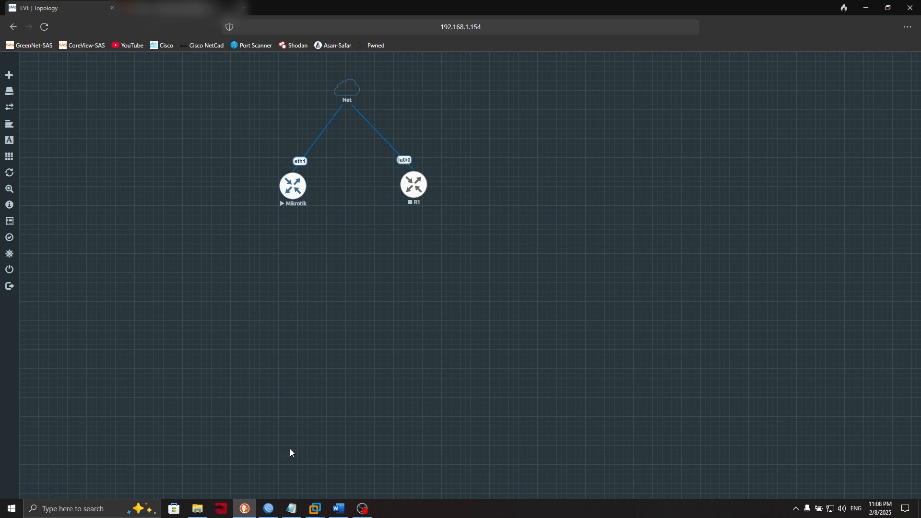
- Log into the MikroTik router and open a terminal, skipping the new-password prompt
{"action": "left_click", "coordinate": [267, 509]}
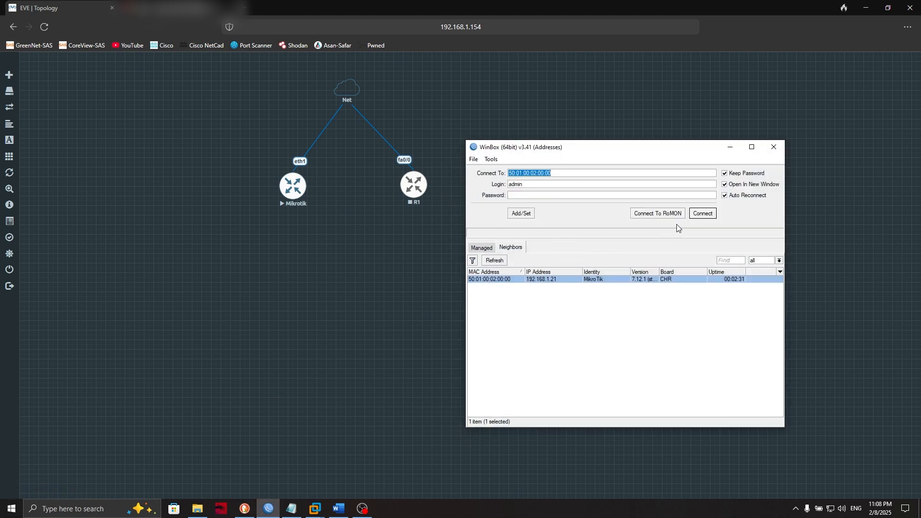
{"action": "left_click", "coordinate": [703, 213]}
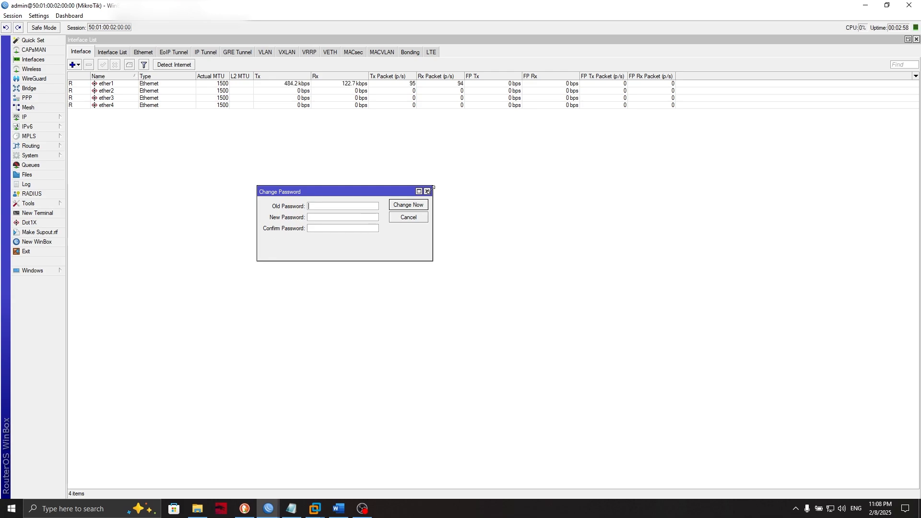
{"action": "left_click", "coordinate": [427, 191]}
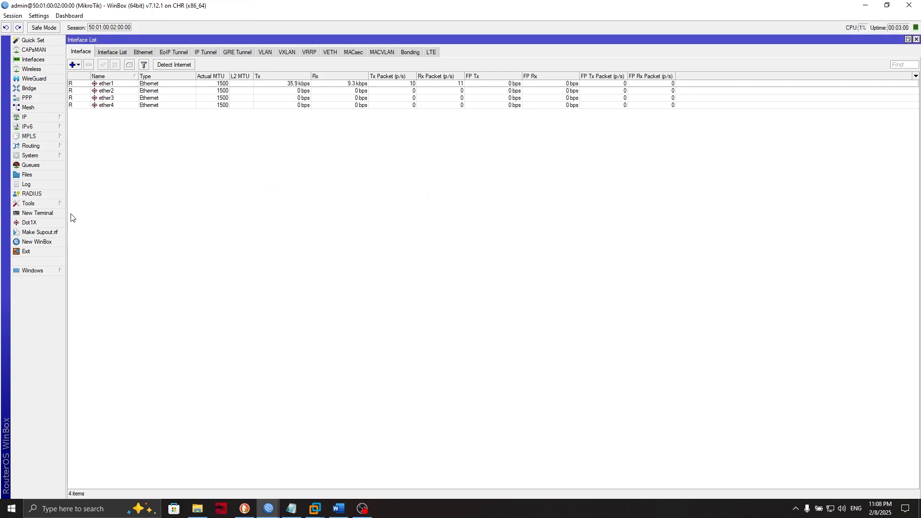
{"action": "left_click", "coordinate": [39, 213]}
{"action": "key", "text": "Return"}
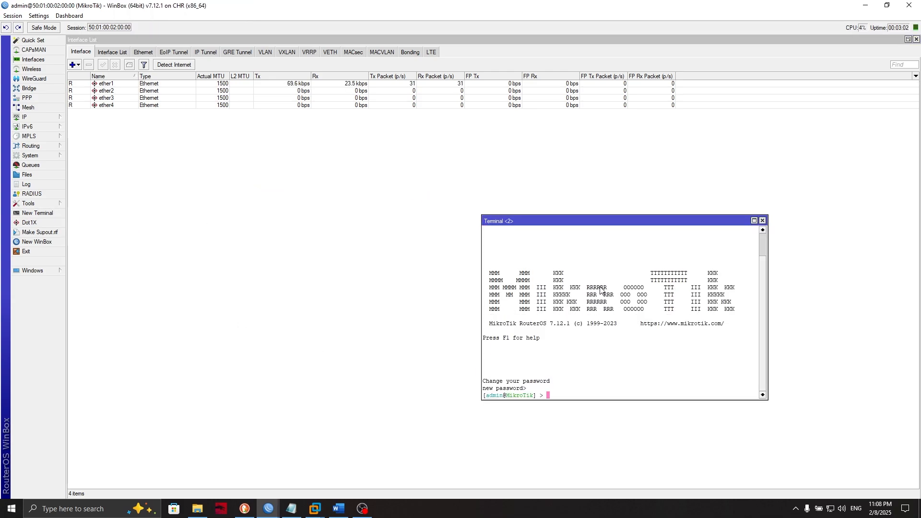
- Add address 10.10.10.1/24 to interface ether2
{"action": "type", "text": "ip address/add address=10."}
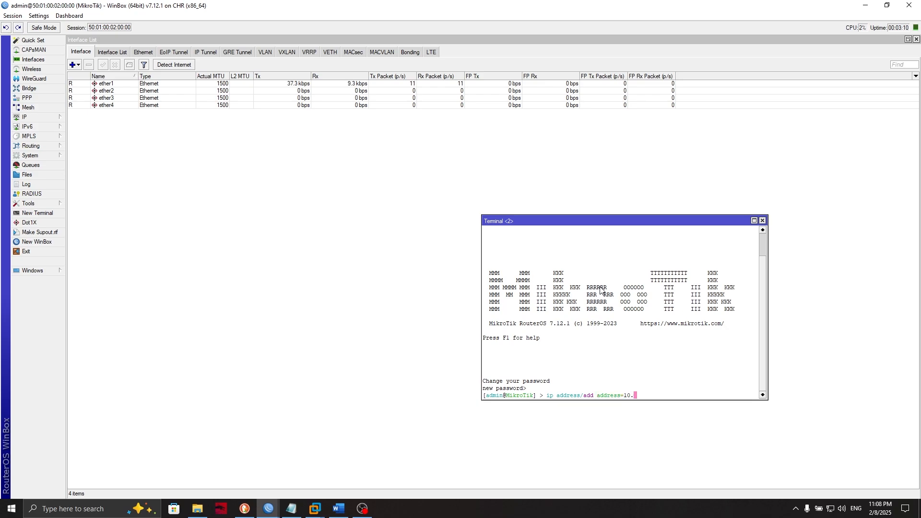
{"action": "type", "text": "10.10.1/24"}
{"action": "key", "text": "Return"}
{"action": "type", "text": "erface: e"}
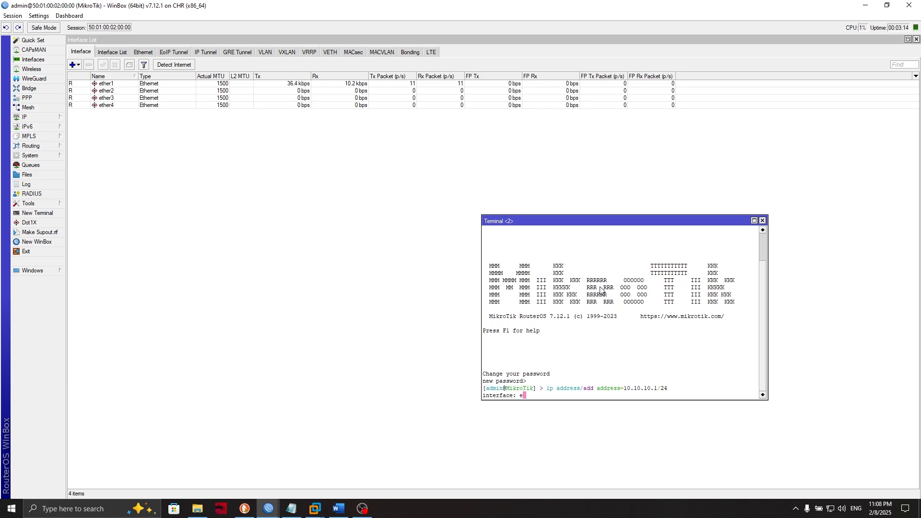
{"action": "type", "text": "ther2"}
{"action": "key", "text": "Return"}
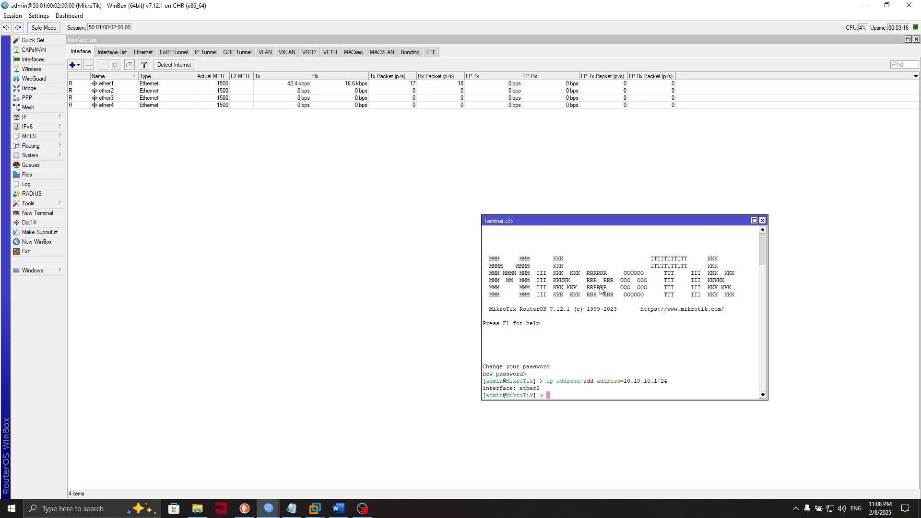
- Set the router identity to netprg and add vlan120 with VLAN ID 120 on ether2
{"action": "type", "text": "system/identity/set name=netpr"}
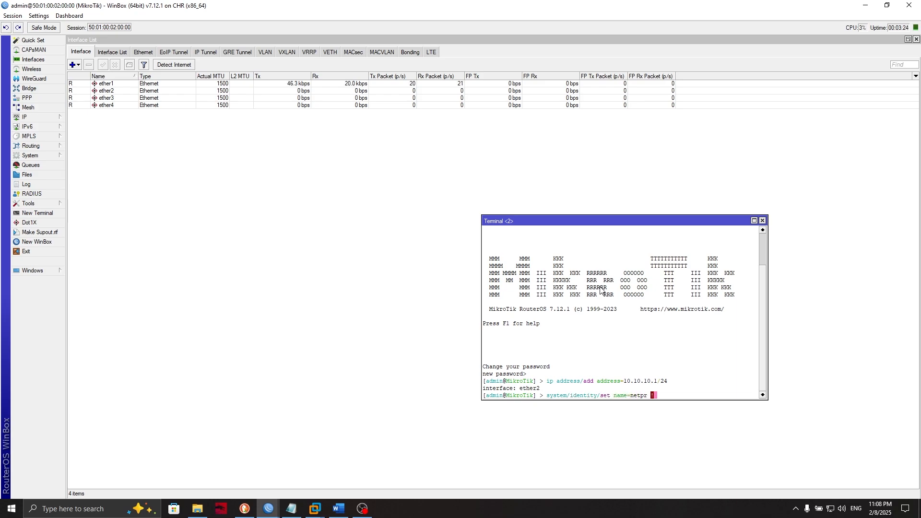
{"action": "type", "text": "g"}
{"action": "key", "text": "Return"}
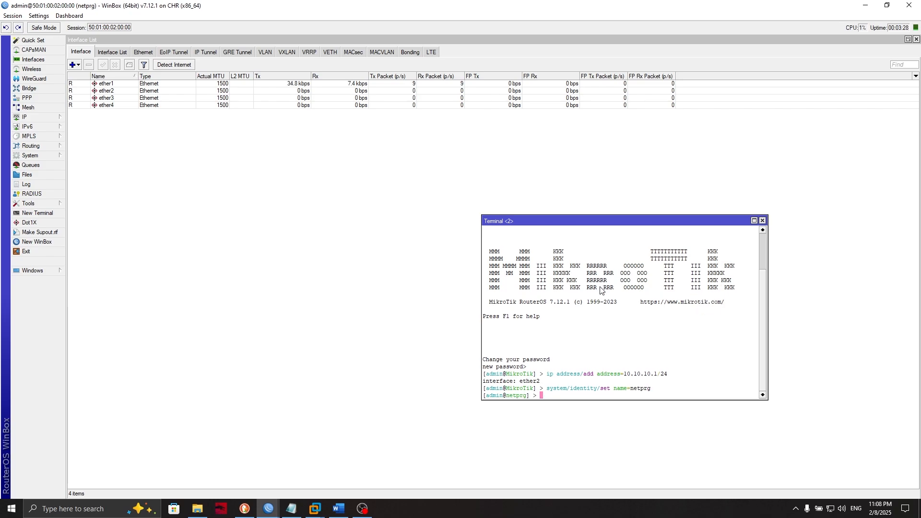
{"action": "type", "text": "uinter"}
{"action": "key", "text": "BackSpace"}
{"action": "key", "text": "BackSpace"}
{"action": "key", "text": "BackSpace"}
{"action": "key", "text": "BackSpace"}
{"action": "key", "text": "BackSpace"}
{"action": "key", "text": "BackSpace"}
{"action": "key", "text": "BackSpace"}
{"action": "type", "text": "interface/vlan/add vlan-id=120 name="}
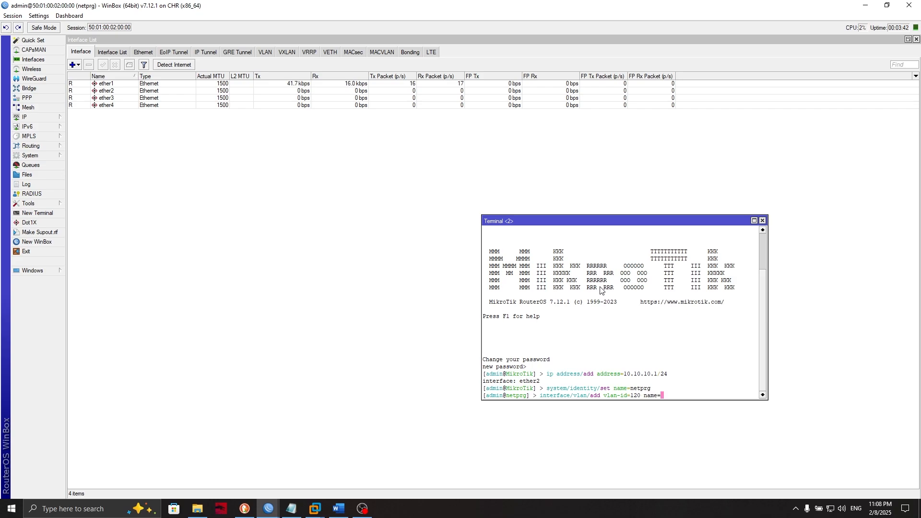
{"action": "type", "text": "vlan120"}
{"action": "key", "text": "Return"}
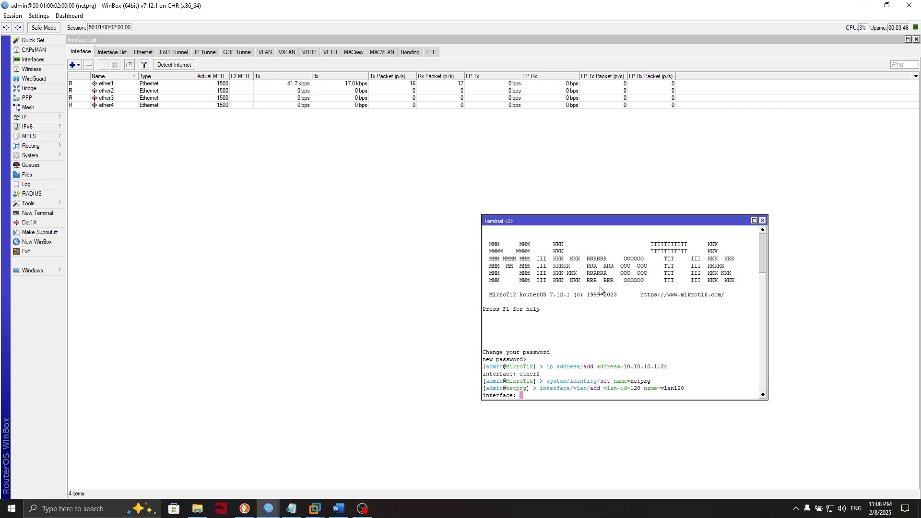
{"action": "type", "text": "ether2"}
{"action": "key", "text": "Return"}
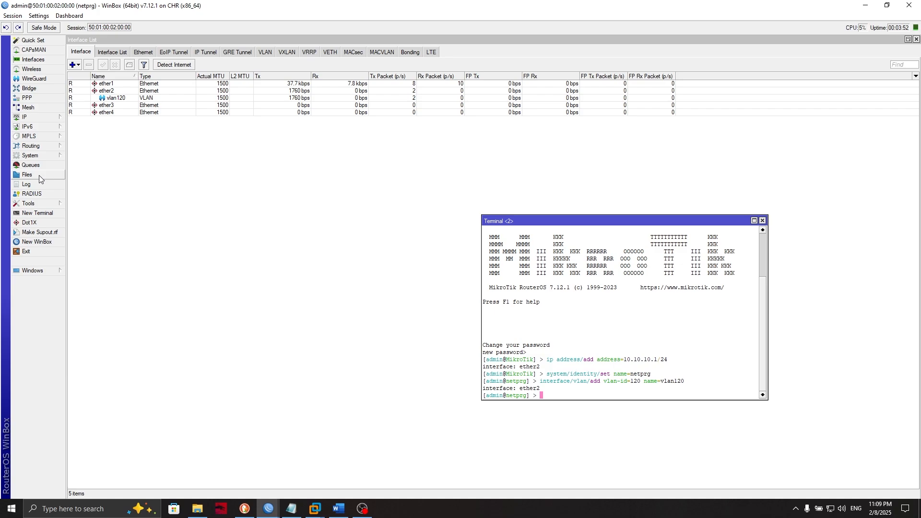
- Create a password-protected netprg.backup from the router's File List
{"action": "left_click", "coordinate": [762, 221]}
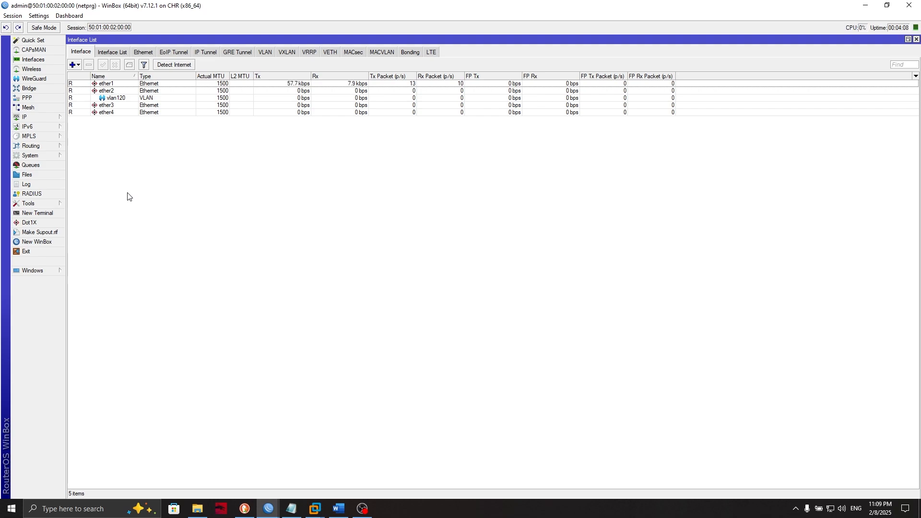
{"action": "left_click", "coordinate": [57, 172]}
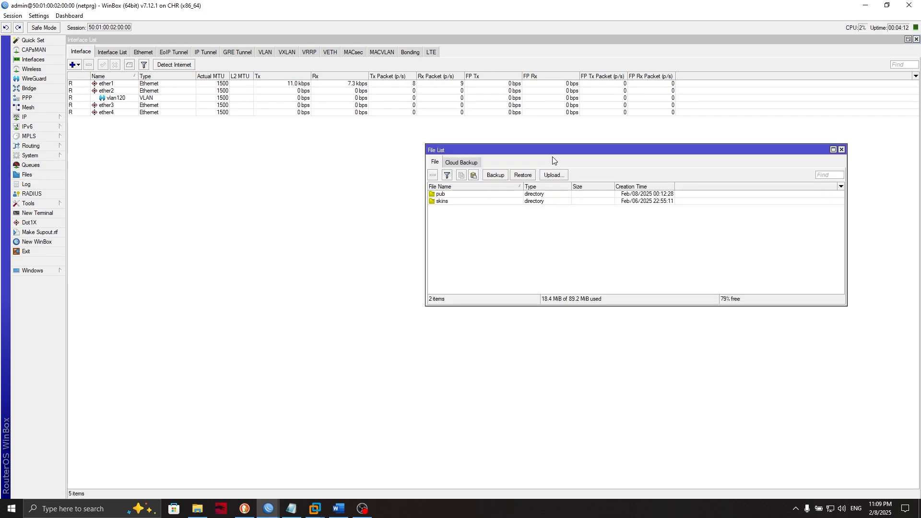
{"action": "left_click", "coordinate": [506, 178]}
{"action": "left_click_drag", "start_coordinate": [520, 242], "coordinate": [738, 241]}
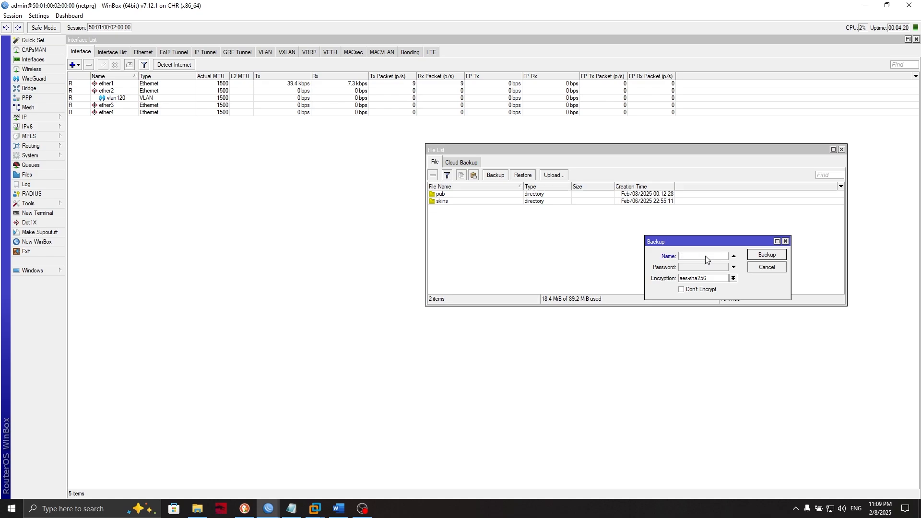
{"action": "type", "text": "etprg"}
{"action": "left_click", "coordinate": [696, 267]}
{"action": "type", "text": "**"}
{"action": "left_click", "coordinate": [766, 255]}
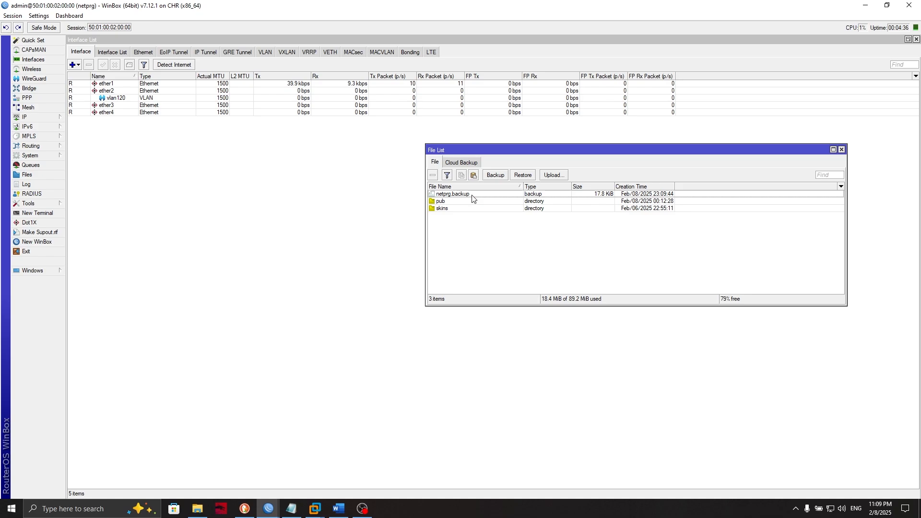
- Copy netprg.backup from the router's File List into the PC's Downloads folder
{"action": "left_click", "coordinate": [472, 195]}
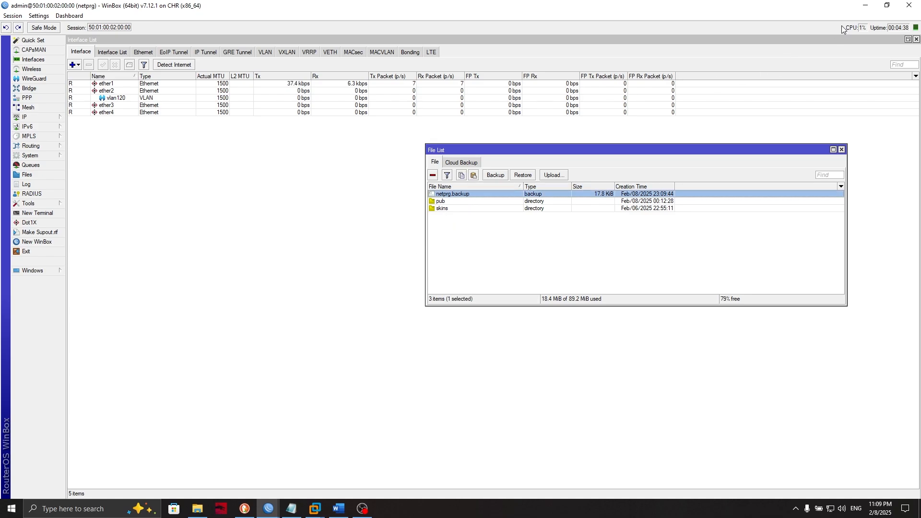
{"action": "right_click", "coordinate": [531, 191]}
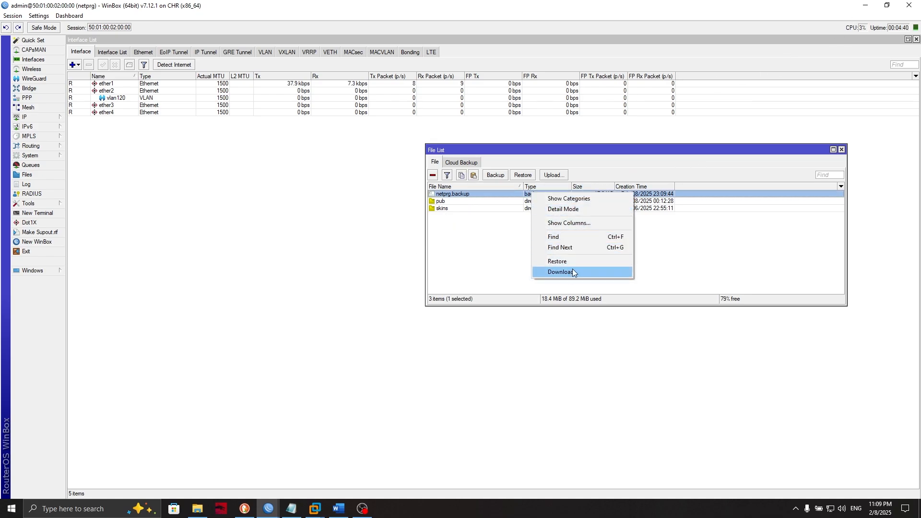
{"action": "left_click", "coordinate": [723, 239]}
{"action": "left_click", "coordinate": [887, 5]}
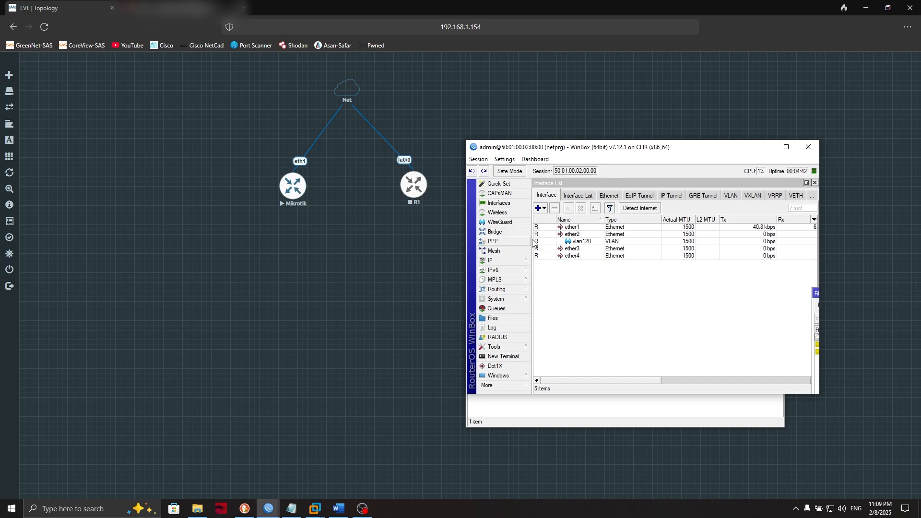
{"action": "left_click", "coordinate": [197, 508]}
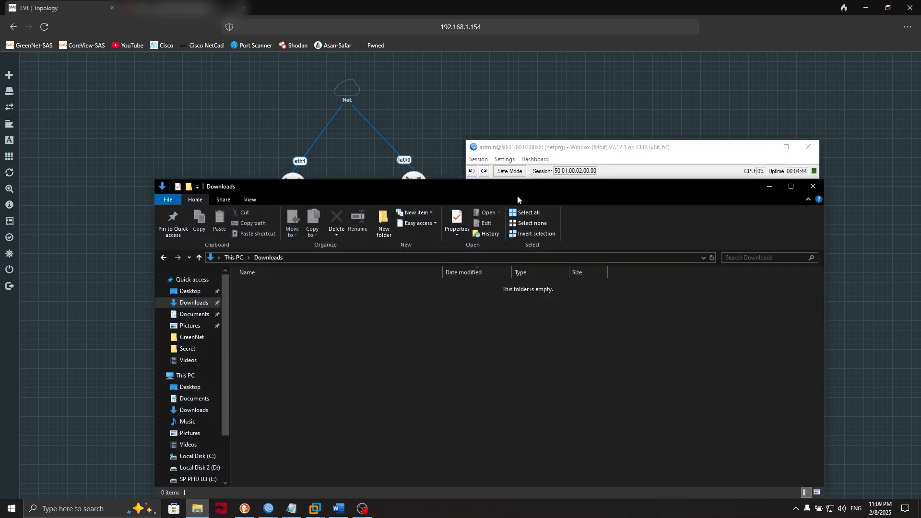
{"action": "left_click_drag", "start_coordinate": [525, 187], "coordinate": [555, 309]}
{"action": "left_click", "coordinate": [613, 282]}
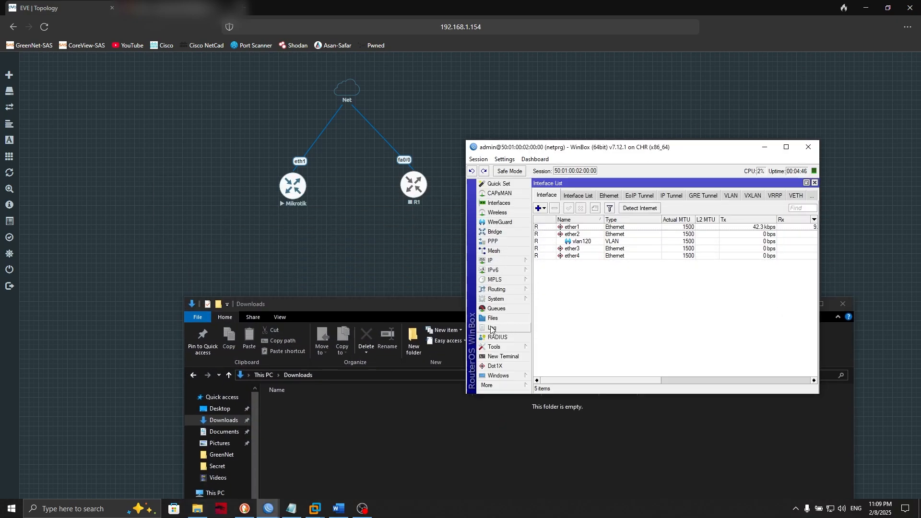
{"action": "left_click", "coordinate": [510, 320]}
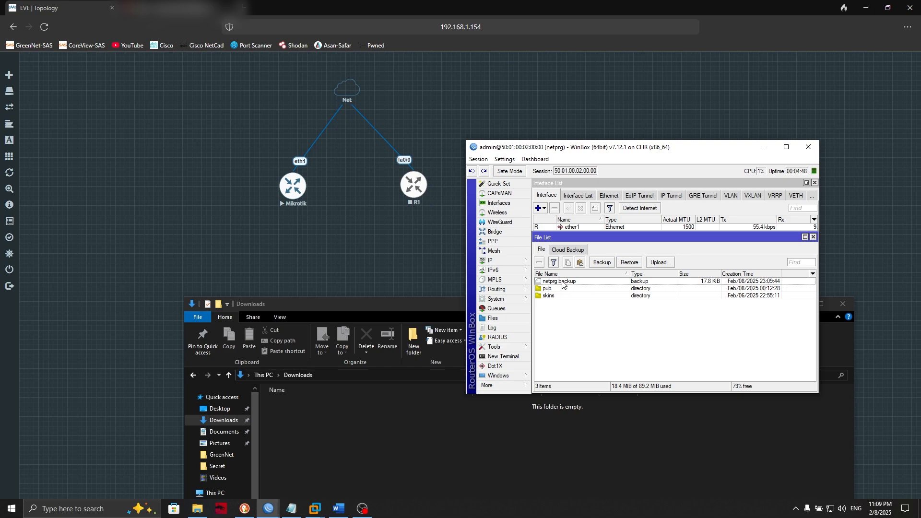
{"action": "left_click_drag", "start_coordinate": [563, 283], "coordinate": [367, 436]}
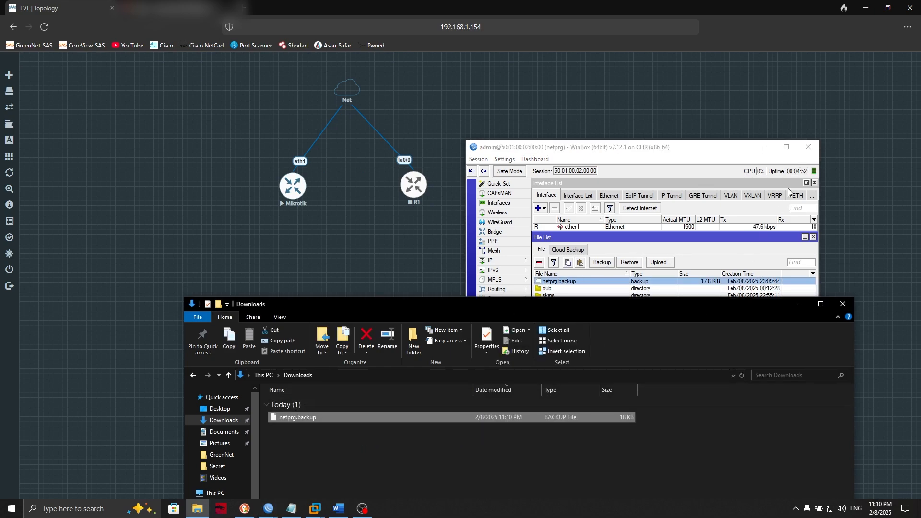
{"action": "left_click", "coordinate": [789, 149]}
{"action": "left_click", "coordinate": [789, 148]}
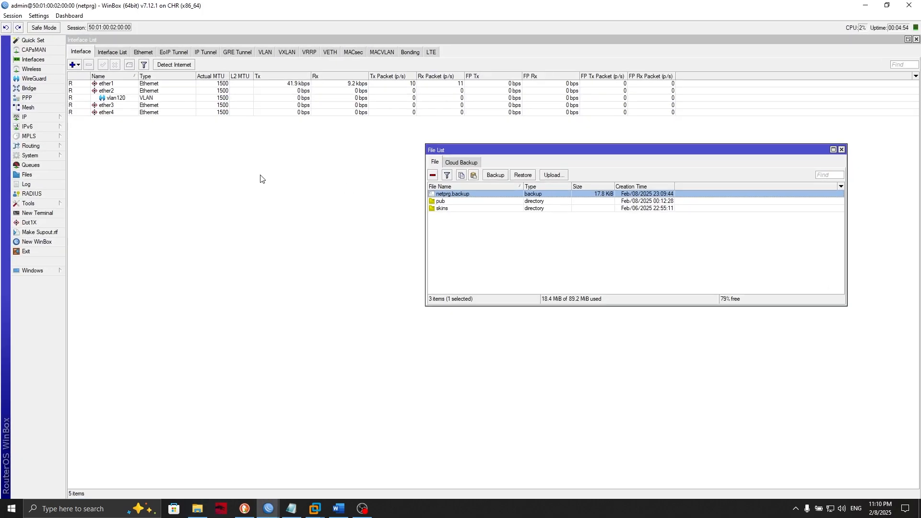
- Reset the configuration with No Default Configuration and Do Not Backup, then refresh Neighbors
{"action": "left_click", "coordinate": [52, 157]}
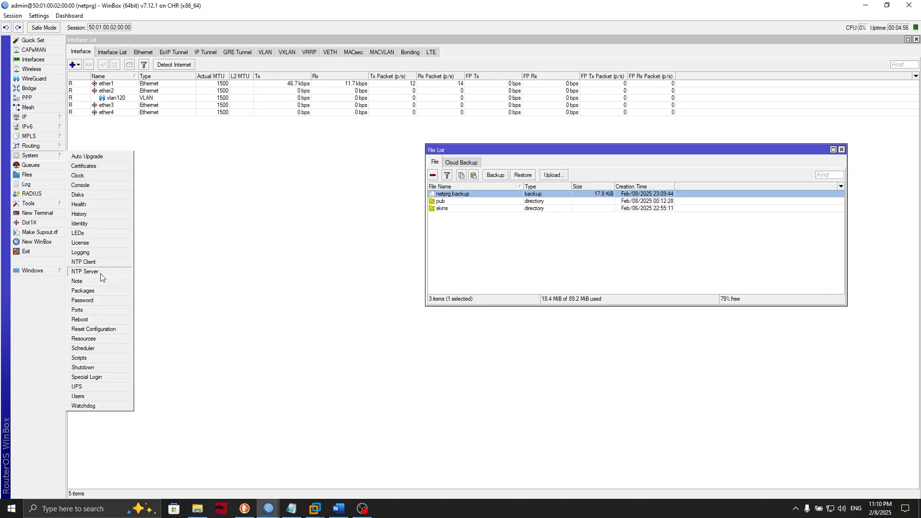
{"action": "left_click", "coordinate": [89, 330]}
{"action": "left_click", "coordinate": [483, 272]}
{"action": "left_click", "coordinate": [494, 282]}
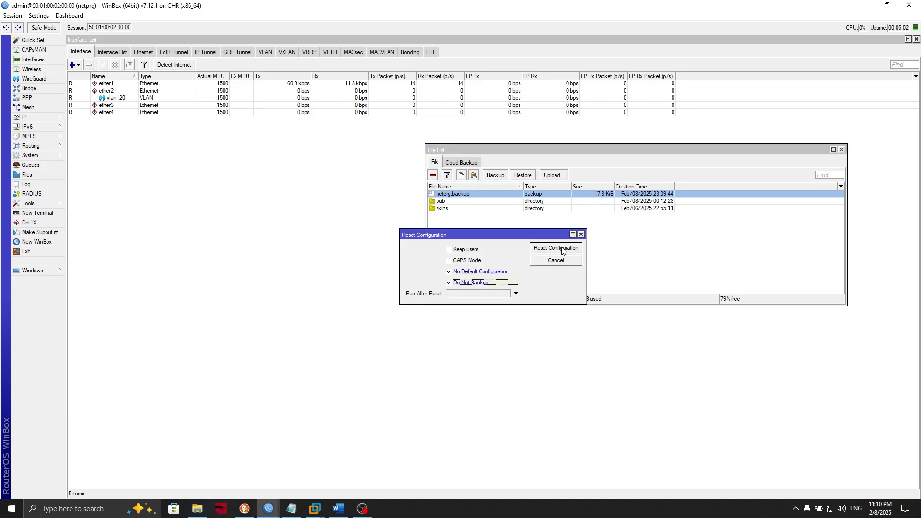
{"action": "left_click", "coordinate": [562, 249]}
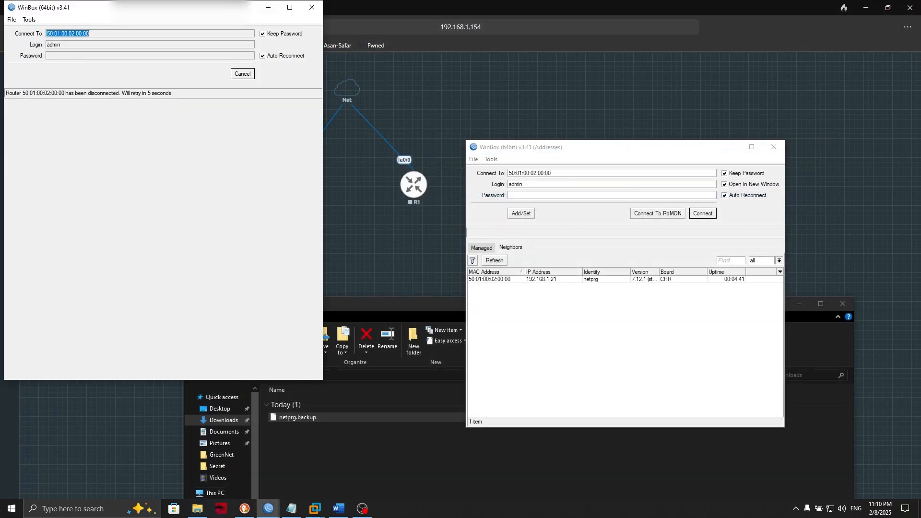
{"action": "left_click", "coordinate": [501, 261]}
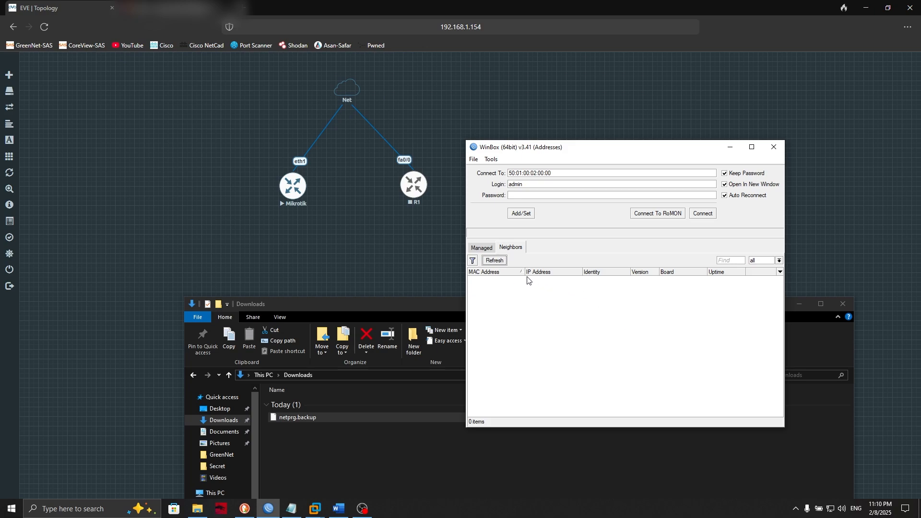
- Reconnect to the rebooted MikroTik router and remove netprg.backup from its File List
{"action": "left_click", "coordinate": [494, 260]}
{"action": "left_click", "coordinate": [512, 280]}
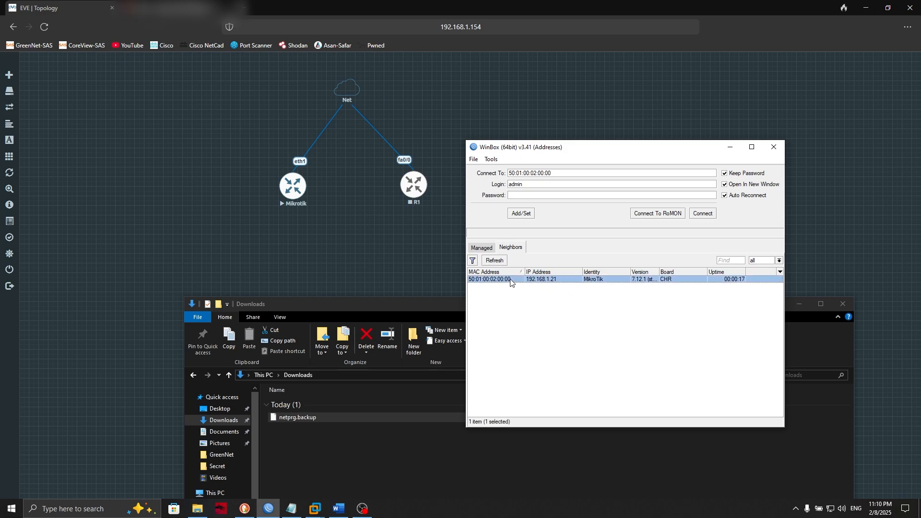
{"action": "left_click", "coordinate": [705, 214]}
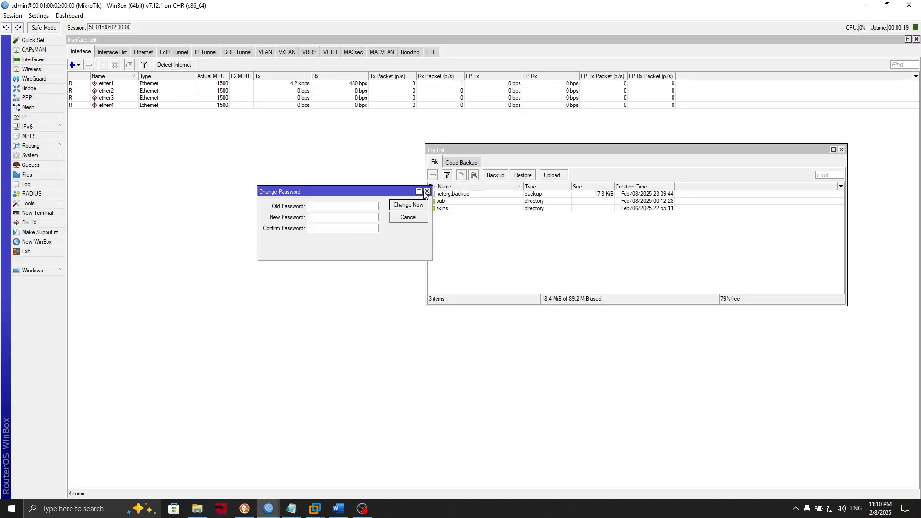
{"action": "left_click", "coordinate": [427, 191]}
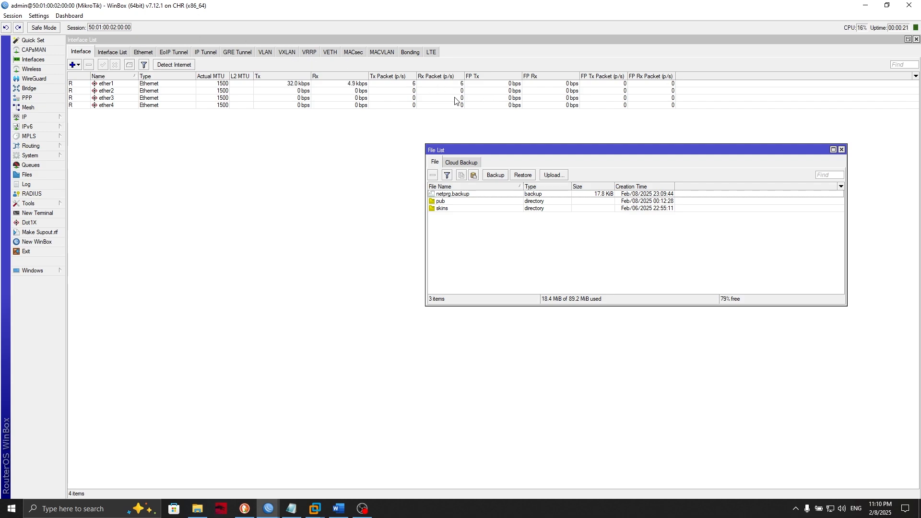
{"action": "left_click", "coordinate": [464, 195]}
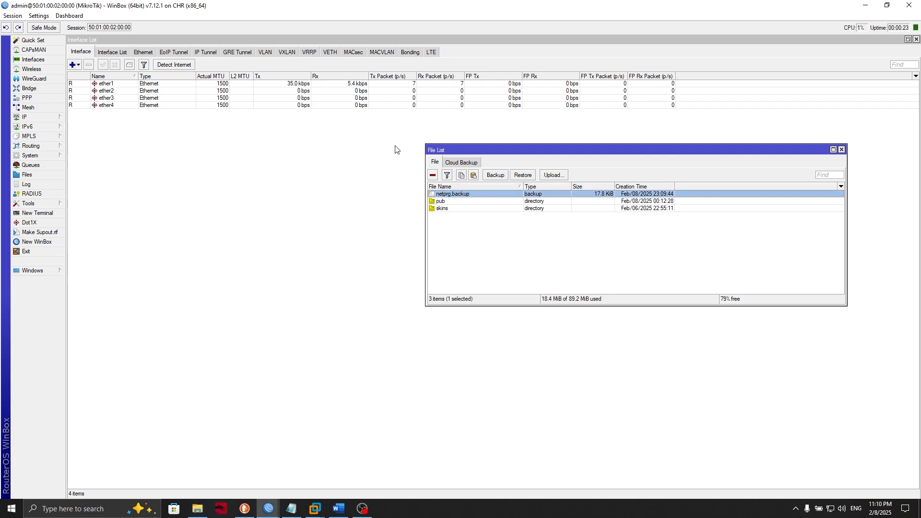
{"action": "left_click", "coordinate": [432, 176]}
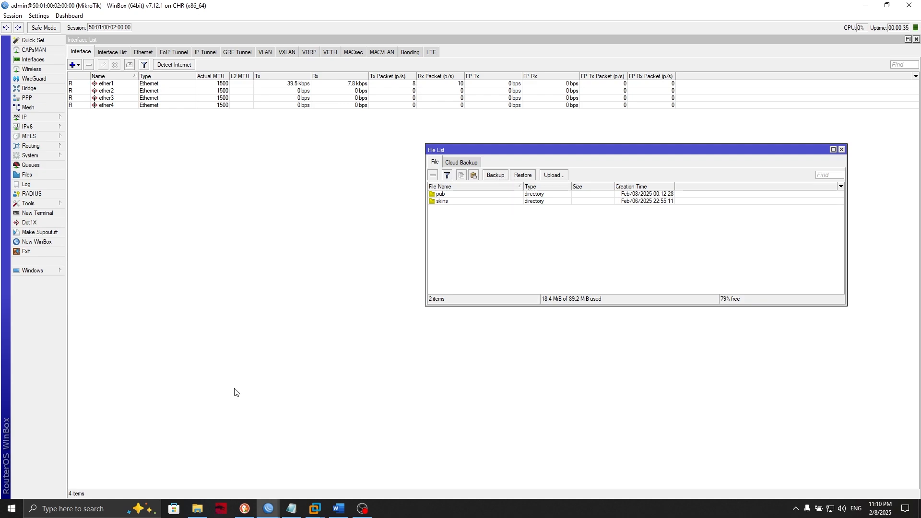
- Drag netprg.backup from Downloads into the router's File List and close the Upload File dialog
{"action": "left_click", "coordinate": [198, 512]}
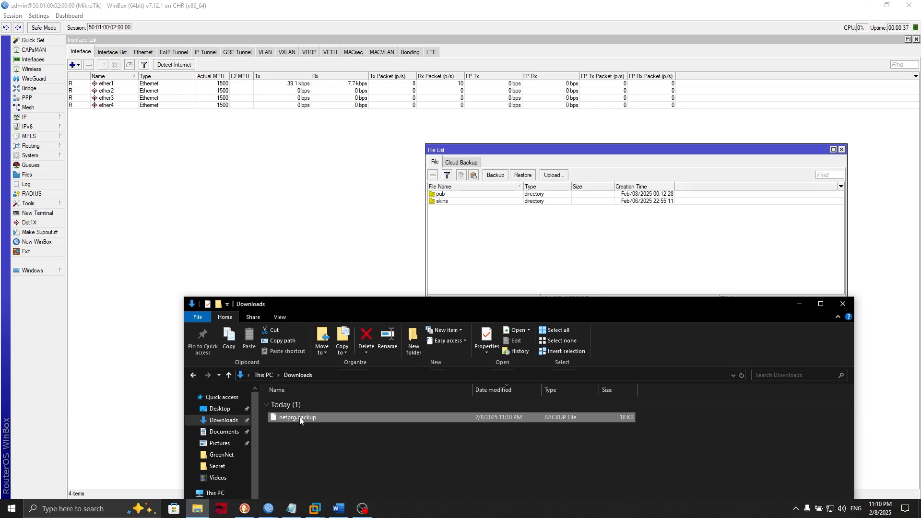
{"action": "left_click_drag", "start_coordinate": [299, 416], "coordinate": [530, 269]}
{"action": "left_click", "coordinate": [793, 304]}
{"action": "left_click", "coordinate": [554, 174]}
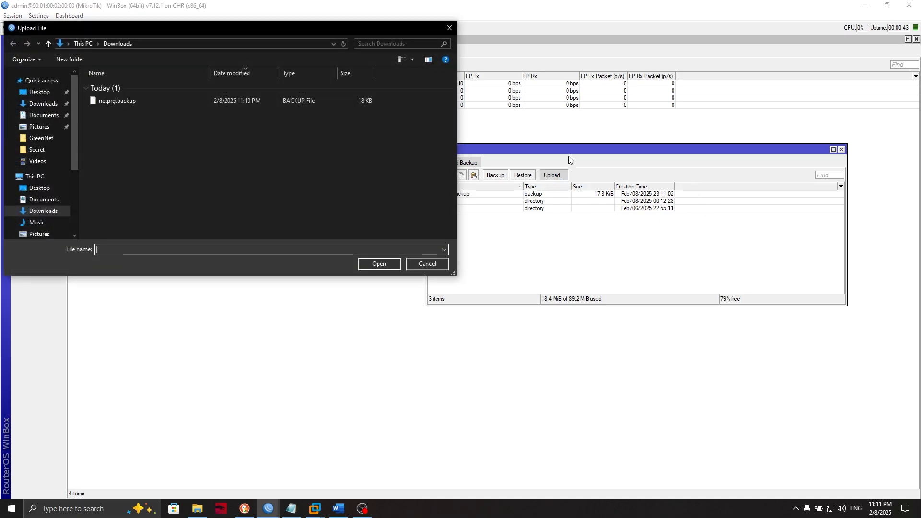
{"action": "left_click", "coordinate": [449, 27]}
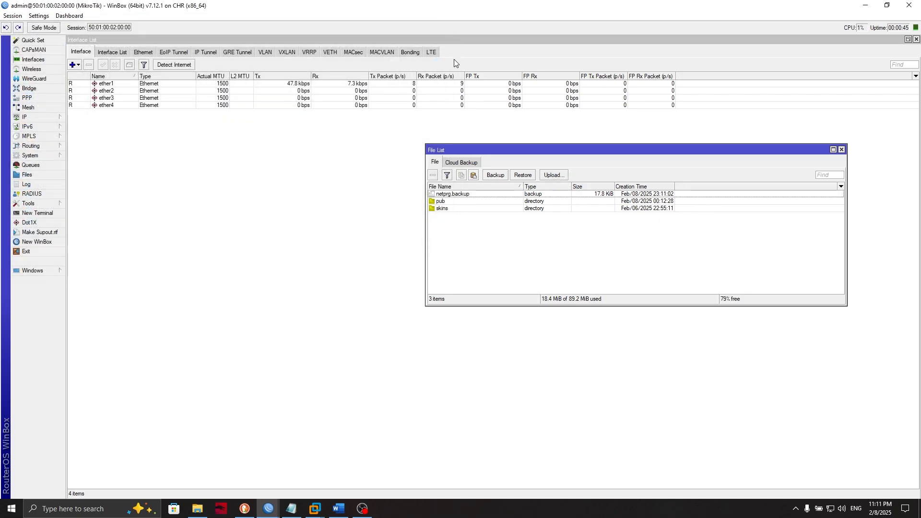
- Restore netprg.backup with its backup password and confirm the reboot
{"action": "left_click", "coordinate": [479, 195]}
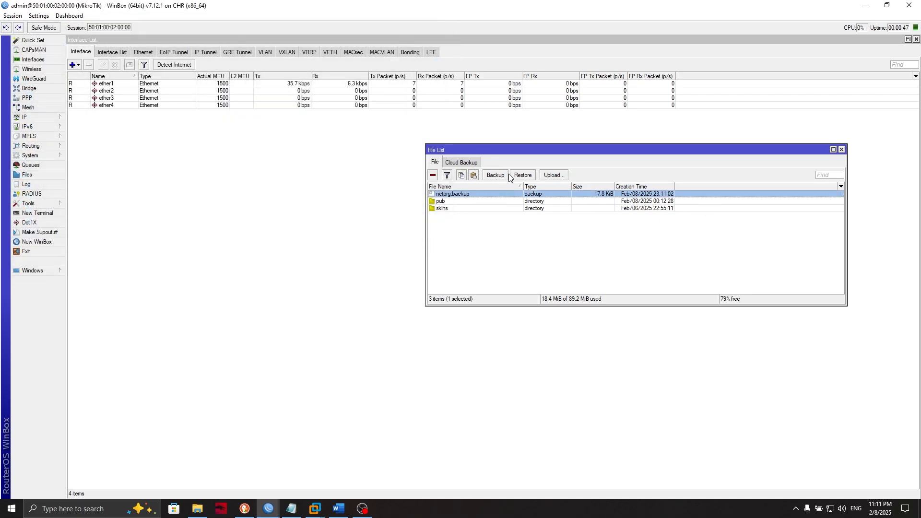
{"action": "left_click", "coordinate": [524, 176]}
{"action": "left_click", "coordinate": [712, 270]}
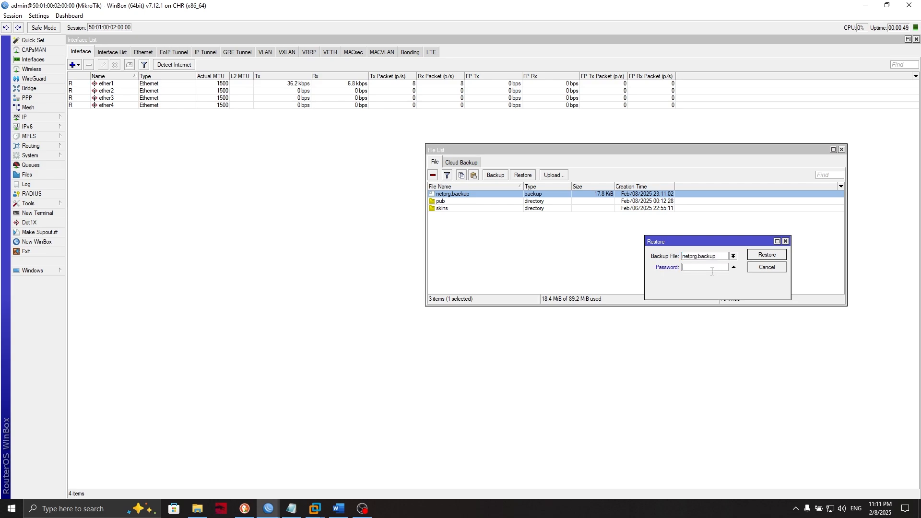
{"action": "left_click", "coordinate": [766, 256]}
{"action": "left_click", "coordinate": [498, 264]}
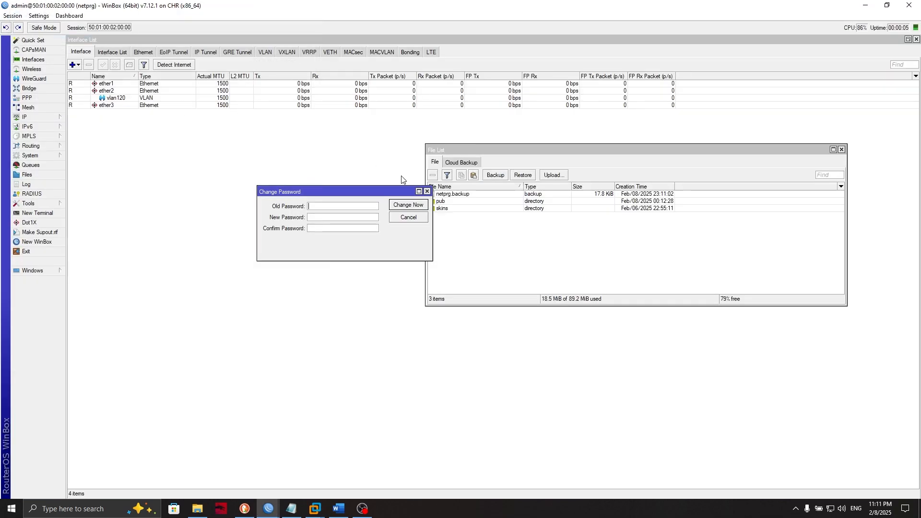
- In a new terminal, answer n to the prompt and run export file=script
{"action": "left_click", "coordinate": [427, 192]}
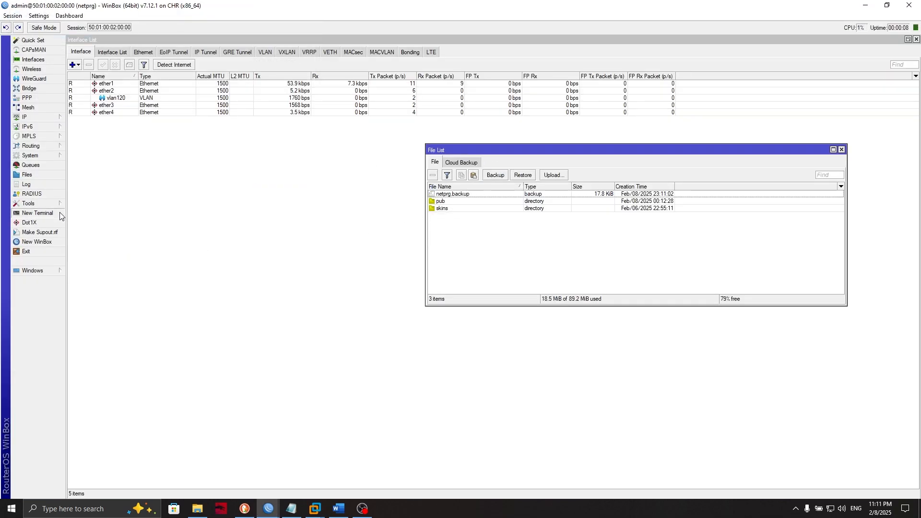
{"action": "left_click", "coordinate": [38, 213]}
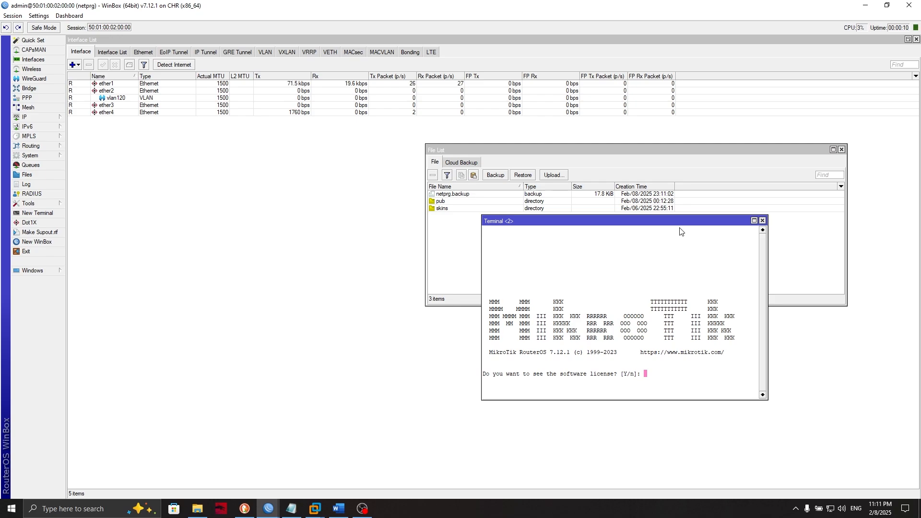
{"action": "type", "text": "n"}
{"action": "key", "text": "Return"}
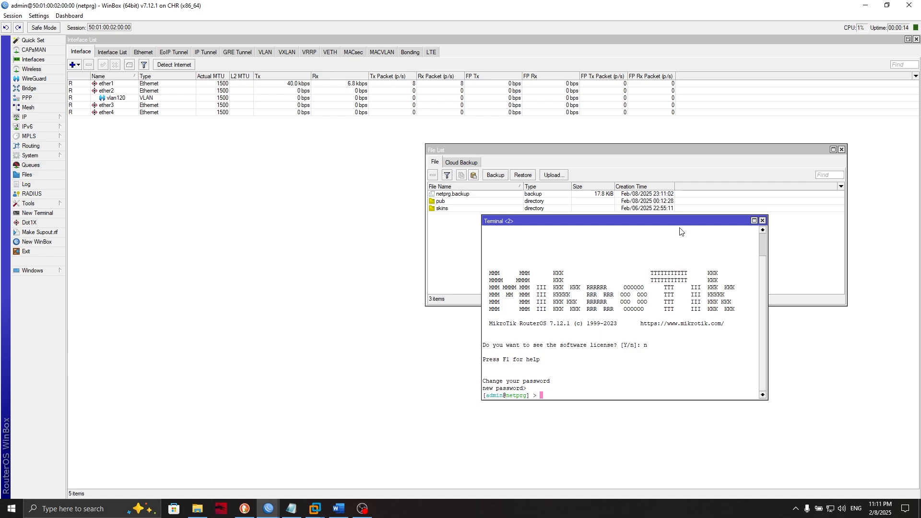
{"action": "type", "text": "ecx"}
{"action": "key", "text": "BackSpace"}
{"action": "key", "text": "BackSpace"}
{"action": "type", "text": "xport "}
{"action": "type", "text": "file="}
{"action": "type", "text": "scv"}
{"action": "key", "text": "BackSpace"}
{"action": "type", "text": "ript"}
{"action": "key", "text": "Return"}
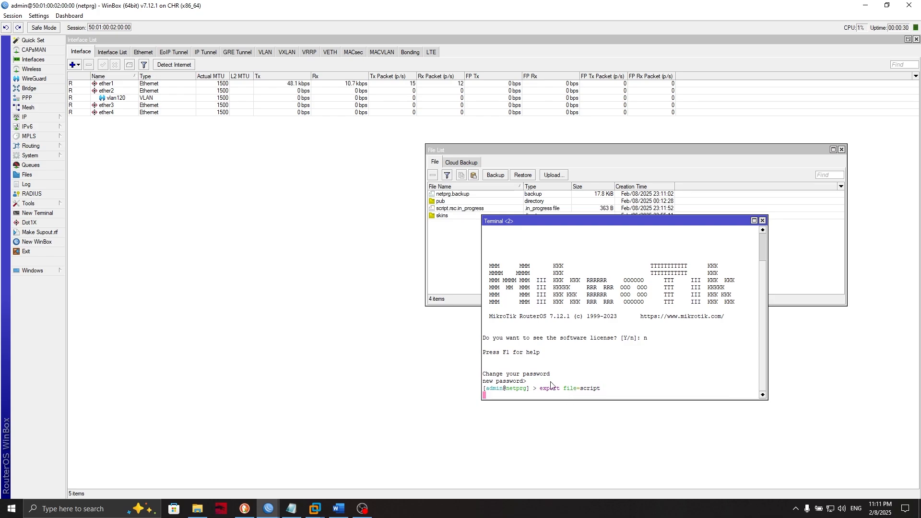
- Copy script.rsc from the router's File List into the PC's Downloads folder
{"action": "left_click", "coordinate": [197, 508]}
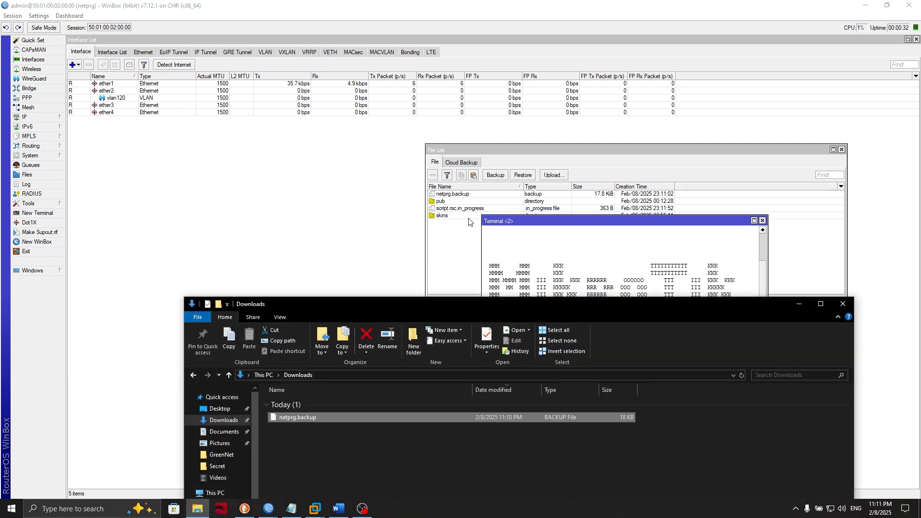
{"action": "left_click", "coordinate": [464, 208]}
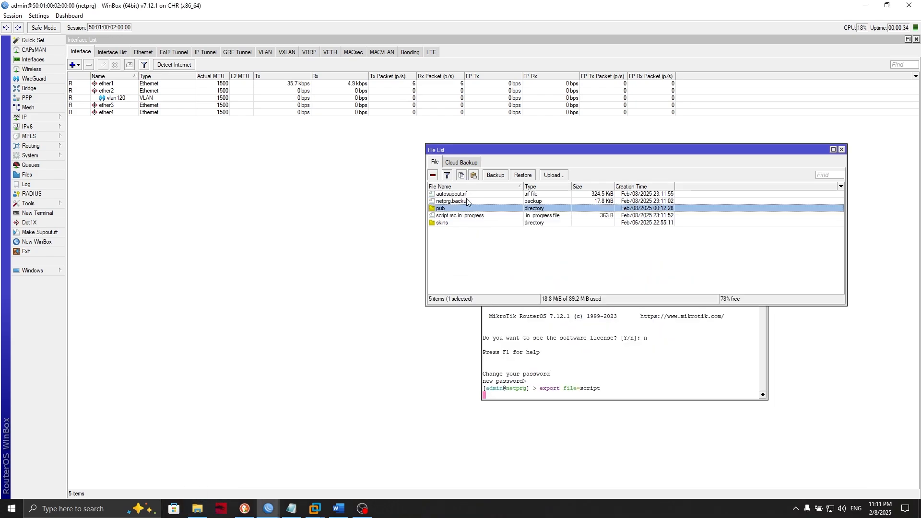
{"action": "left_click", "coordinate": [462, 216]}
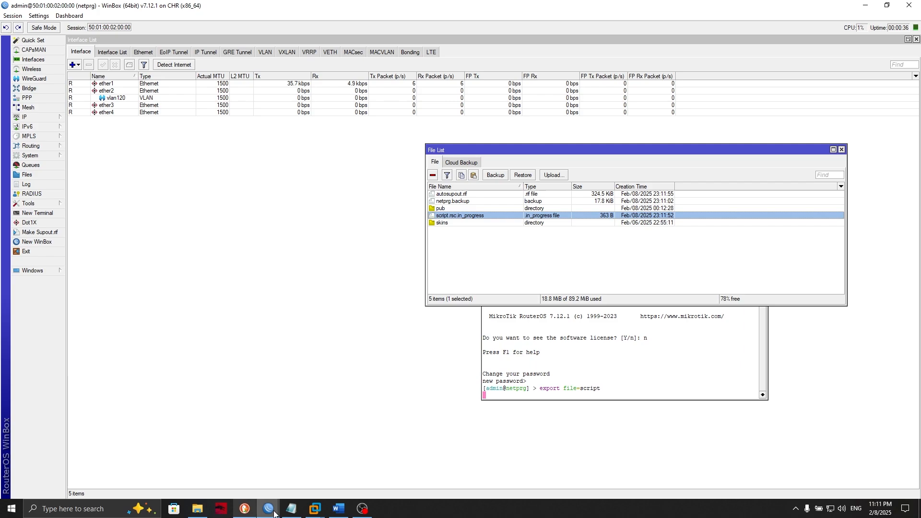
{"action": "left_click", "coordinate": [197, 508]}
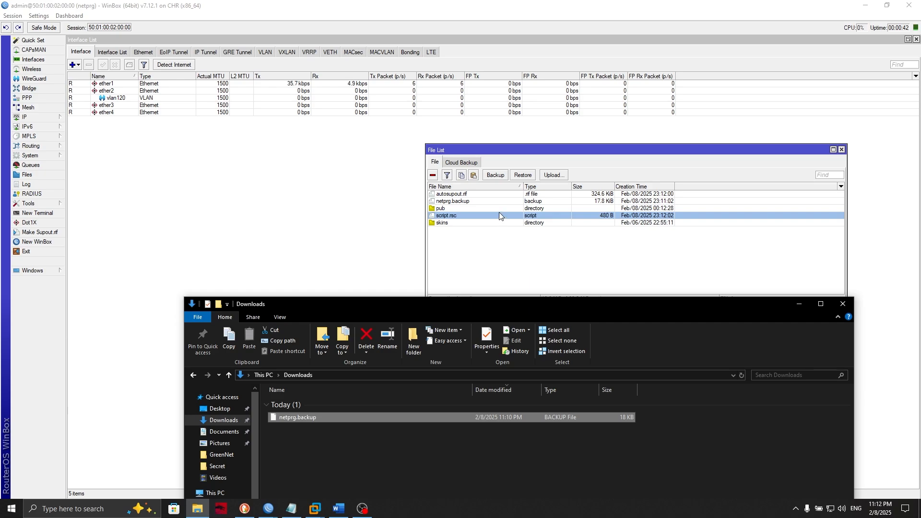
{"action": "left_click_drag", "start_coordinate": [499, 215], "coordinate": [331, 446]}
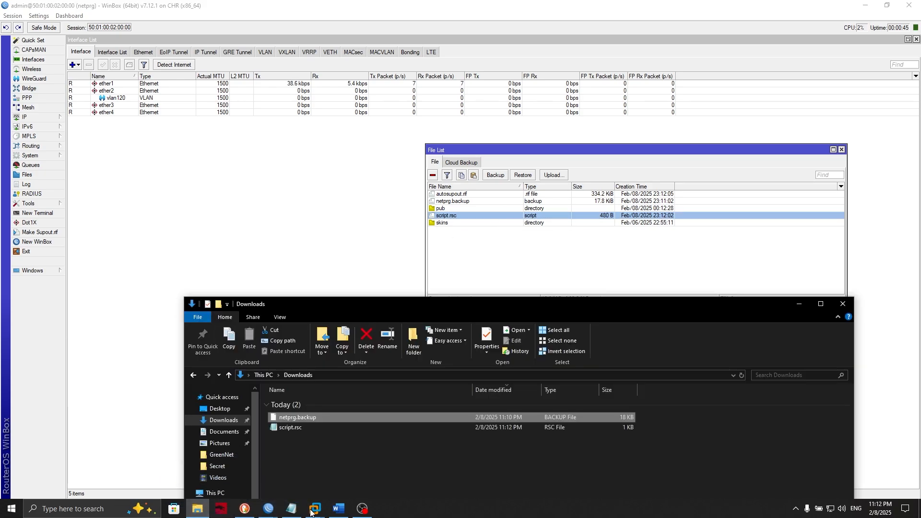
- Open script.rsc in Notepad and select the commands from /interface vlan to the end
{"action": "right_click", "coordinate": [338, 430]}
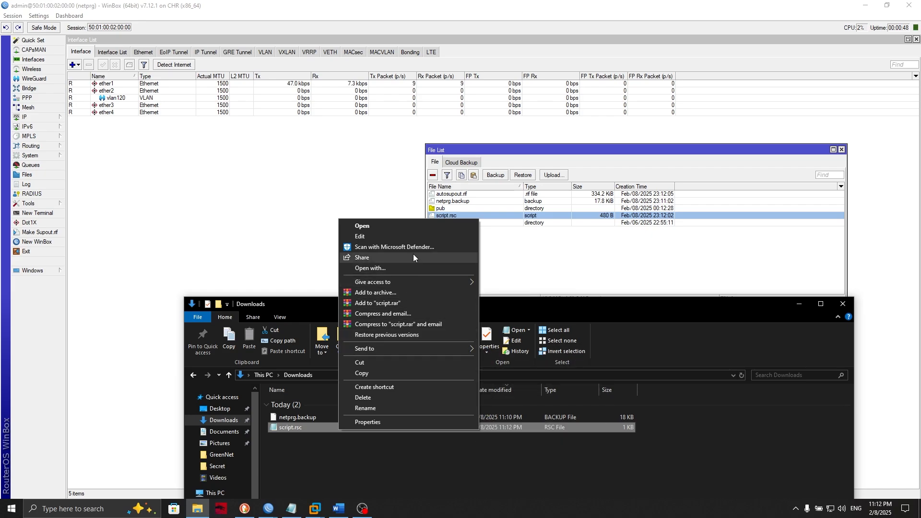
{"action": "left_click", "coordinate": [410, 269]}
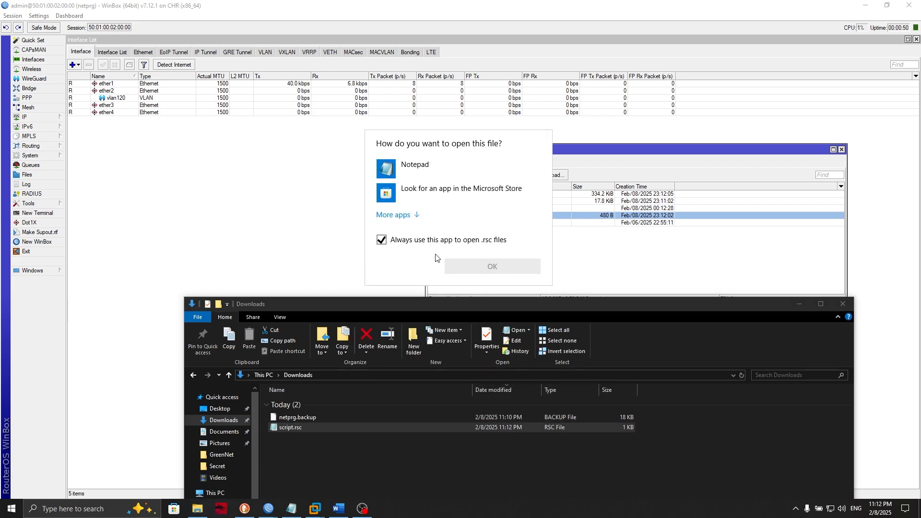
{"action": "left_click", "coordinate": [431, 240]}
{"action": "left_click", "coordinate": [436, 167]}
{"action": "left_click", "coordinate": [492, 266]}
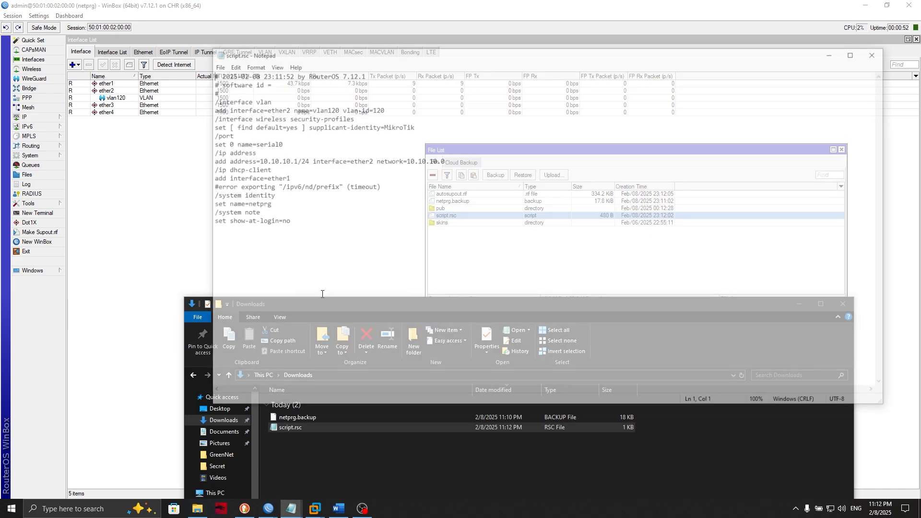
{"action": "left_click_drag", "start_coordinate": [300, 261], "coordinate": [210, 99]}
{"action": "key", "text": "ctrl+c"}
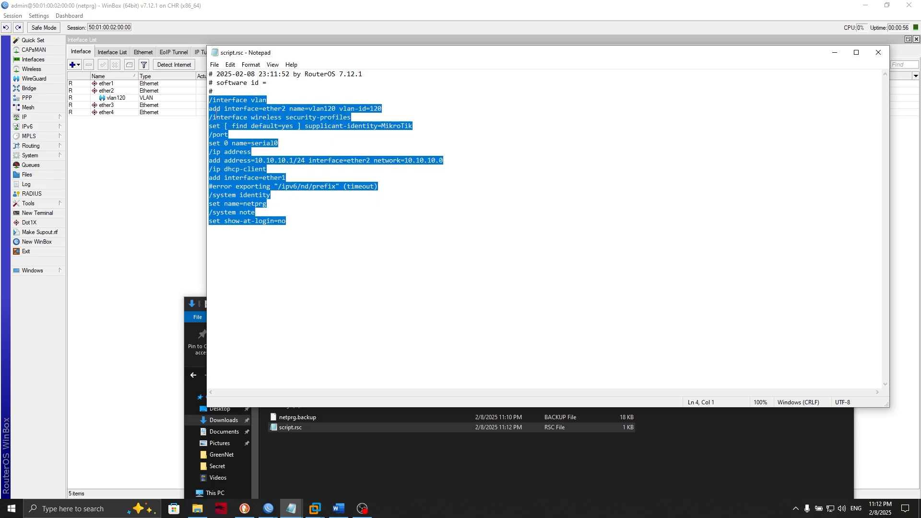
{"action": "left_click", "coordinate": [835, 52]}
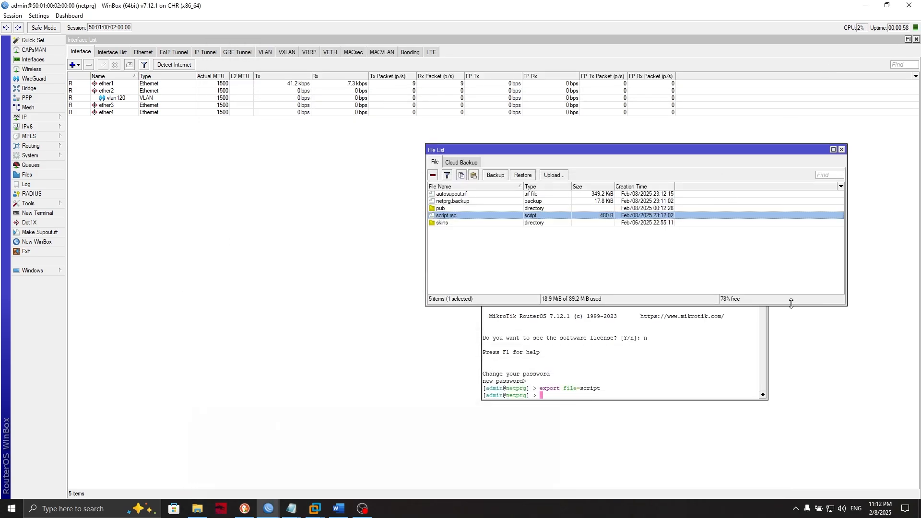
- Paste the copied configuration commands into the WinBox terminal and remove the stray 0
{"action": "left_click", "coordinate": [793, 304]}
{"action": "left_click", "coordinate": [558, 378]}
{"action": "right_click", "coordinate": [581, 380]}
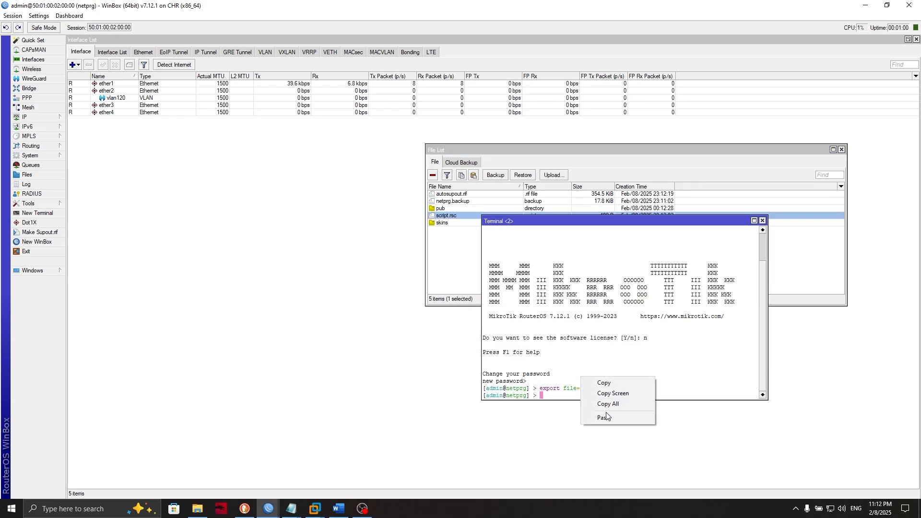
{"action": "left_click", "coordinate": [624, 418]}
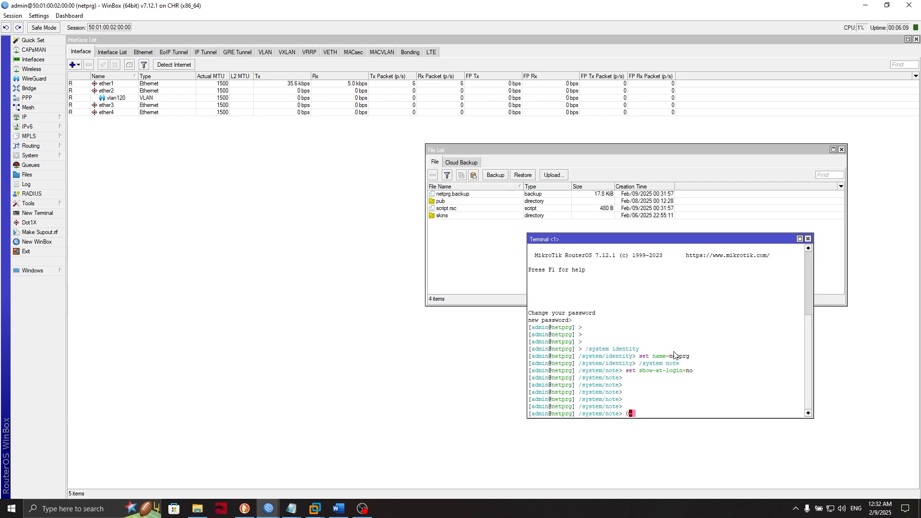
{"action": "key", "text": "BackSpace"}
- Open Tools > Email, delete script.rsc and netprg.backup from the router, and switch to MK.txt
{"action": "left_click", "coordinate": [49, 207]}
{"action": "left_click", "coordinate": [80, 224]}
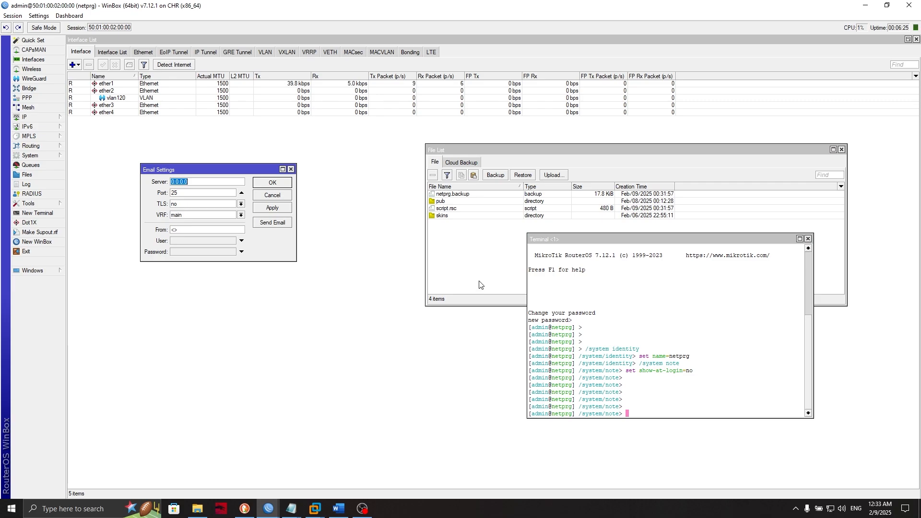
{"action": "left_click", "coordinate": [468, 208]}
{"action": "left_click", "coordinate": [433, 175]}
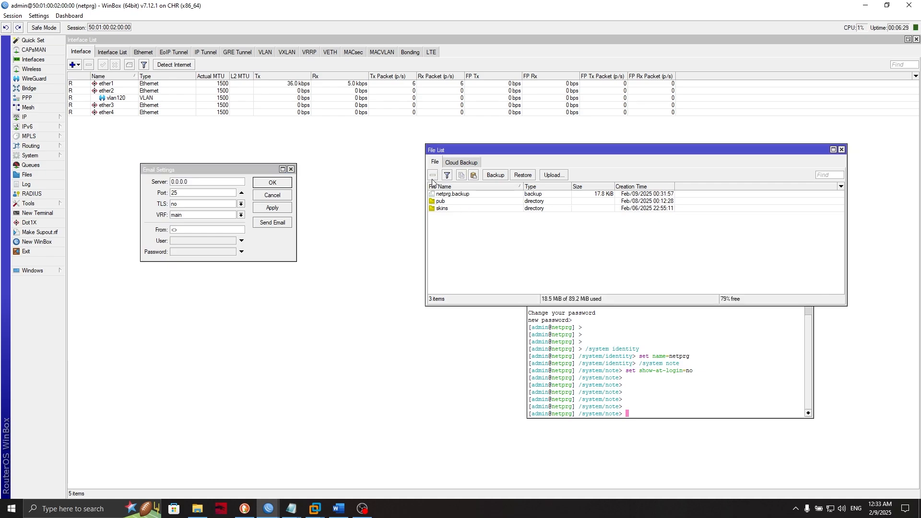
{"action": "left_click", "coordinate": [441, 194]}
{"action": "left_click", "coordinate": [433, 175]}
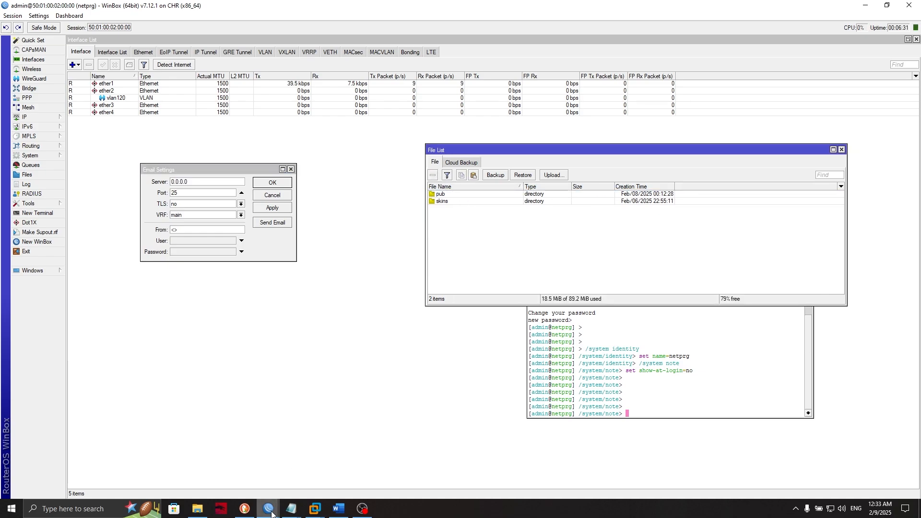
{"action": "left_click", "coordinate": [291, 508]}
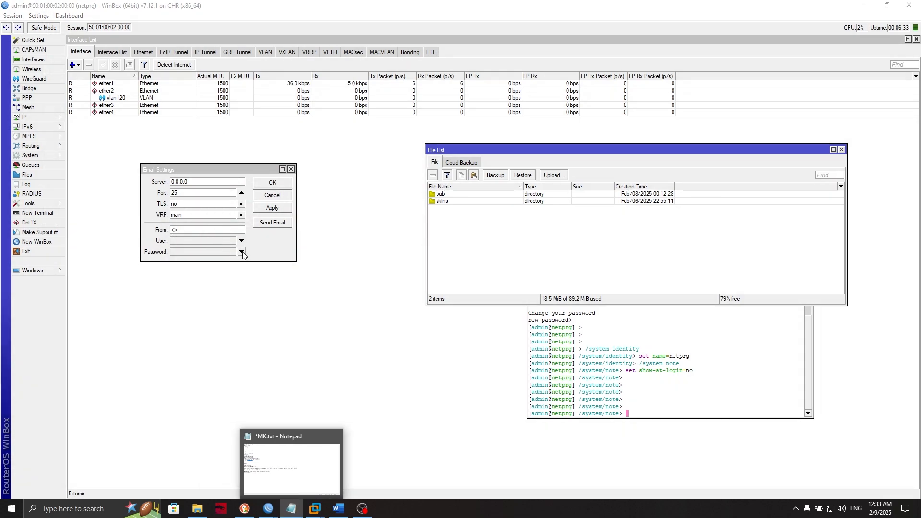
{"action": "left_click", "coordinate": [195, 182]}
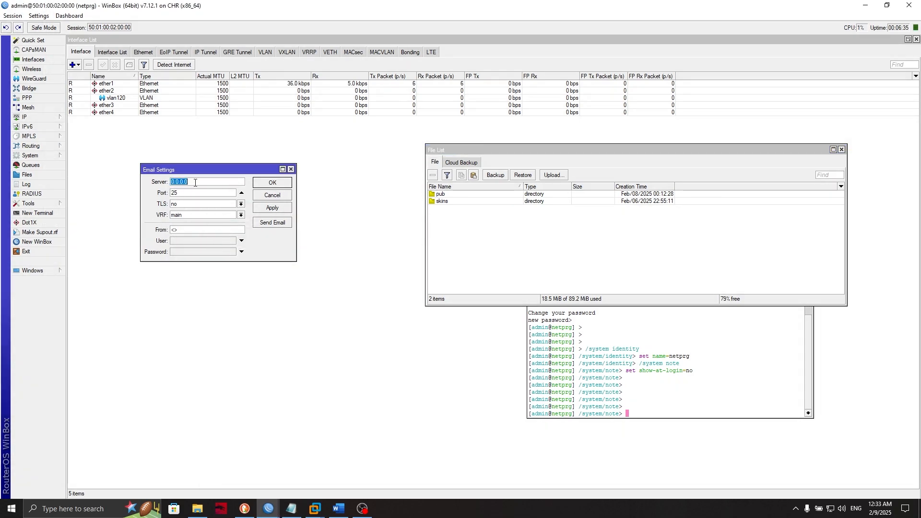
- Review the AutoBackup and Gmail server settings sections in the MK.txt notes
{"action": "left_click", "coordinate": [291, 509]}
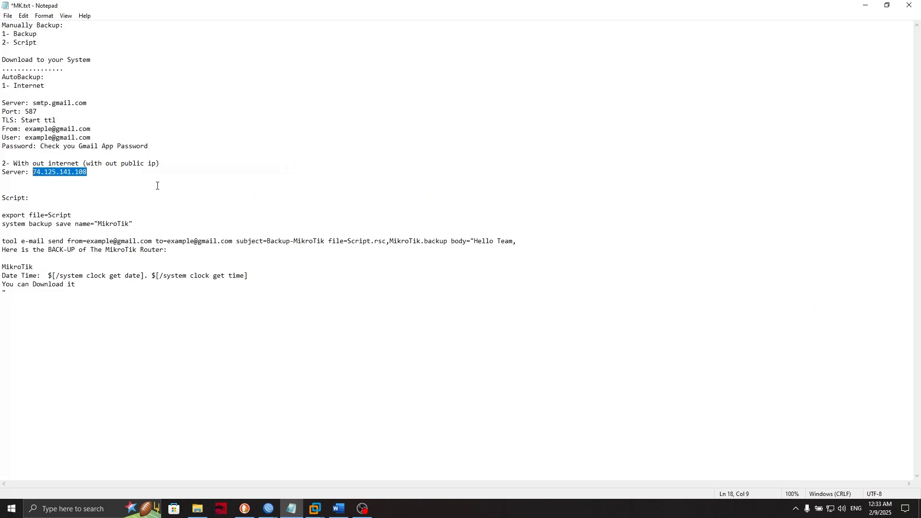
{"action": "left_click_drag", "start_coordinate": [13, 83], "coordinate": [56, 103]}
{"action": "left_click", "coordinate": [62, 95]}
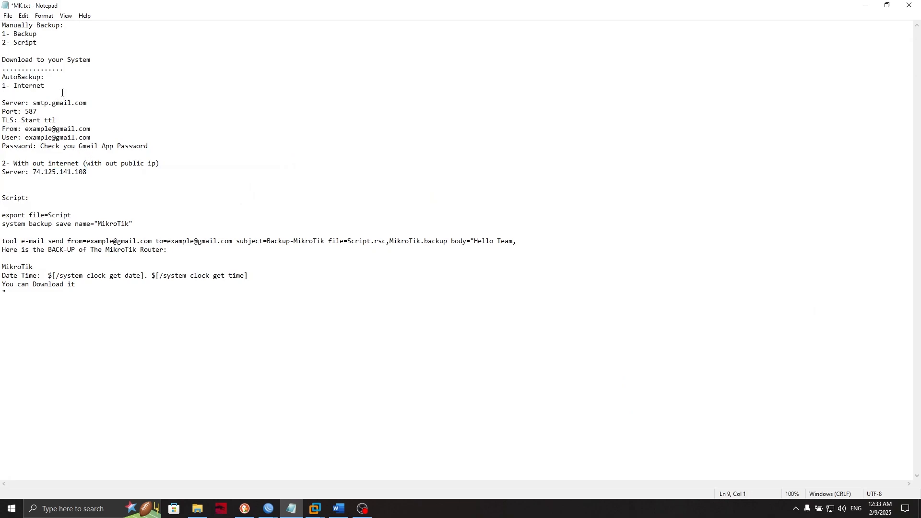
{"action": "double_click", "coordinate": [44, 87]}
{"action": "left_click_drag", "start_coordinate": [13, 102], "coordinate": [75, 145]}
{"action": "left_click", "coordinate": [75, 145]}
- Choose smtp.gmail.com over the offline IP 74.125.141.108 as the server name and copy it
{"action": "left_click_drag", "start_coordinate": [89, 175], "coordinate": [10, 174]}
{"action": "left_click", "coordinate": [59, 171]}
{"action": "double_click", "coordinate": [58, 172]}
{"action": "left_click", "coordinate": [62, 167]}
{"action": "double_click", "coordinate": [62, 173]}
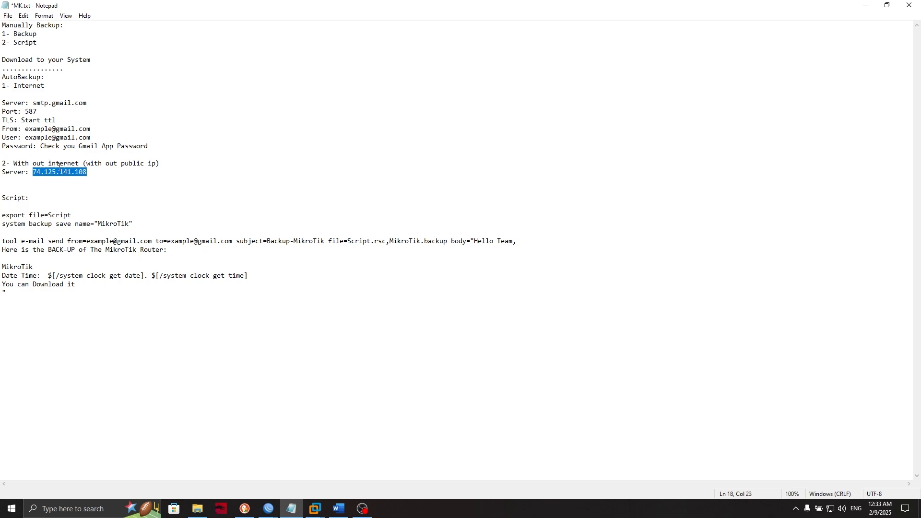
{"action": "left_click_drag", "start_coordinate": [88, 103], "coordinate": [31, 102]}
{"action": "key", "text": "ctrl+c"}
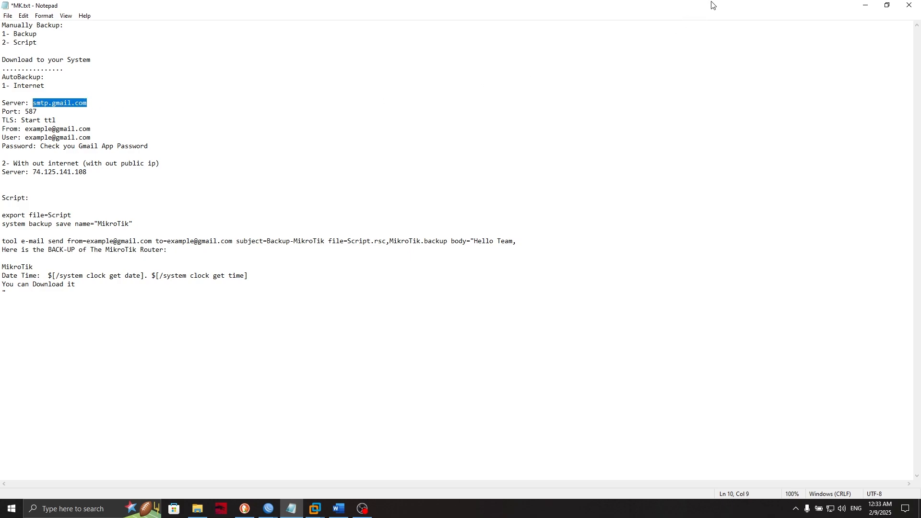
{"action": "left_click", "coordinate": [866, 6]}
{"action": "key", "text": "ctrl+v"}
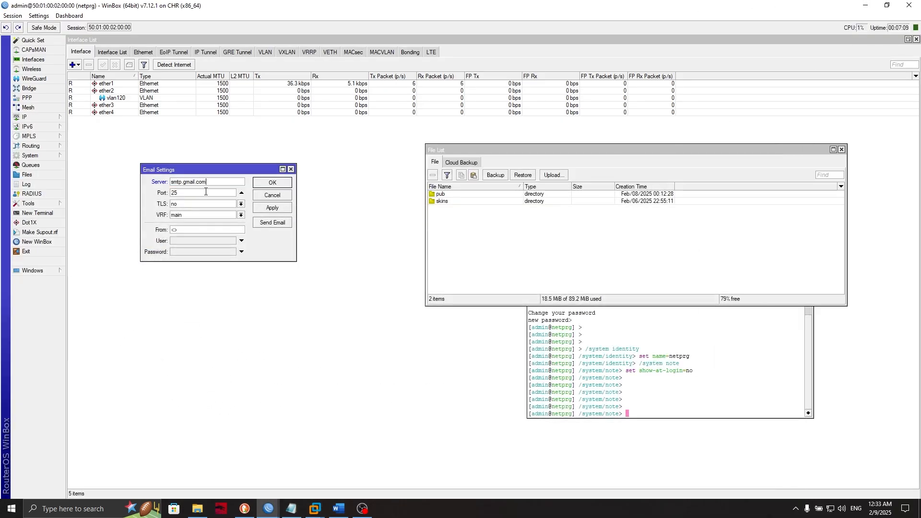
{"action": "double_click", "coordinate": [218, 182]}
{"action": "key", "text": "alt+Tab"}
{"action": "key", "text": "super"}
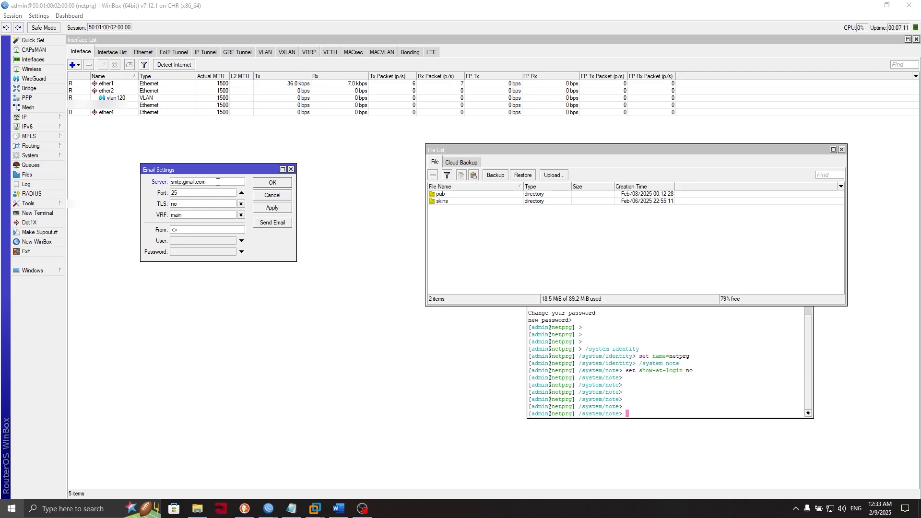
{"action": "type", "text": "cmd"}
{"action": "key", "text": "Return"}
{"action": "type", "text": "ping"}
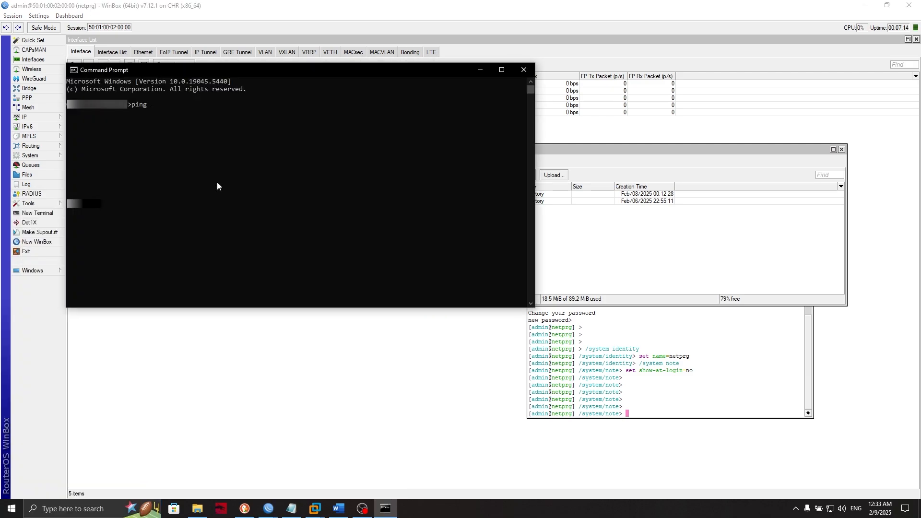
{"action": "key", "text": "ctrl+v"}
{"action": "key", "text": "Return"}
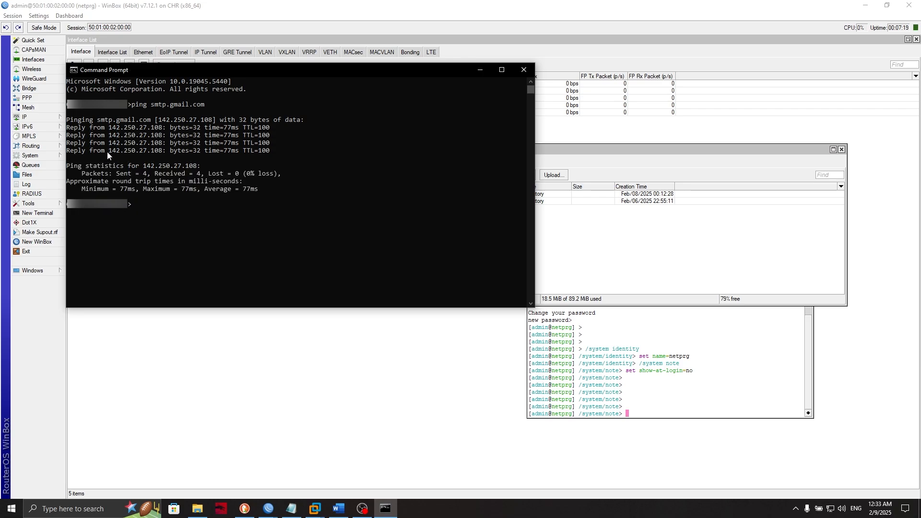
{"action": "left_click_drag", "start_coordinate": [107, 152], "coordinate": [163, 152]}
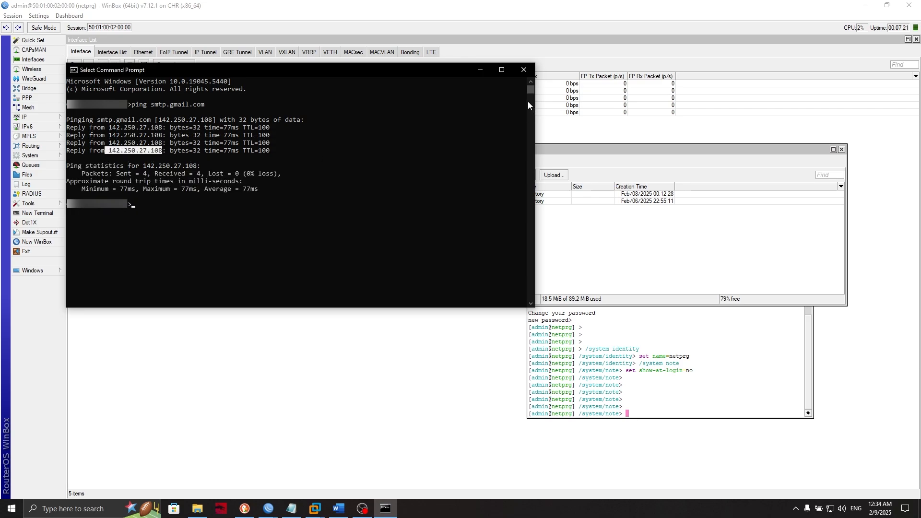
{"action": "left_click", "coordinate": [520, 73]}
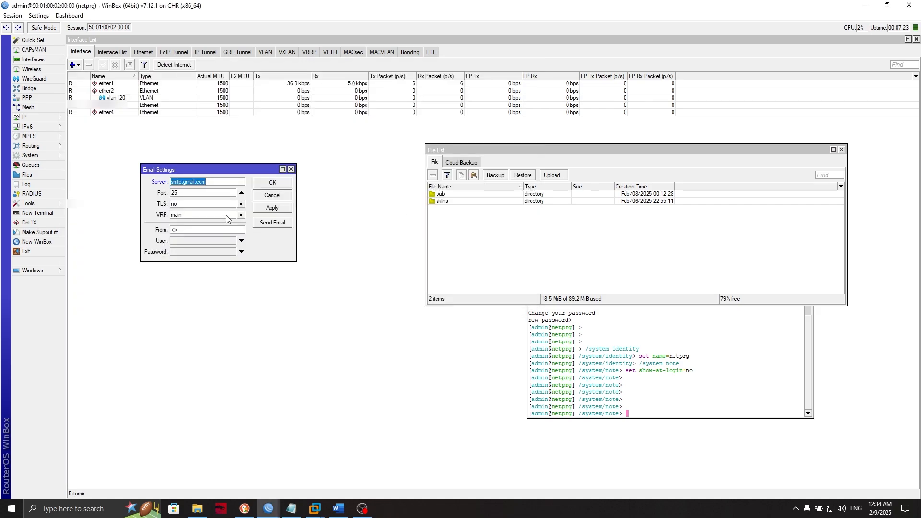
- Change the email port from 25 to 587 and set TLS to start tls
{"action": "left_click", "coordinate": [224, 184]}
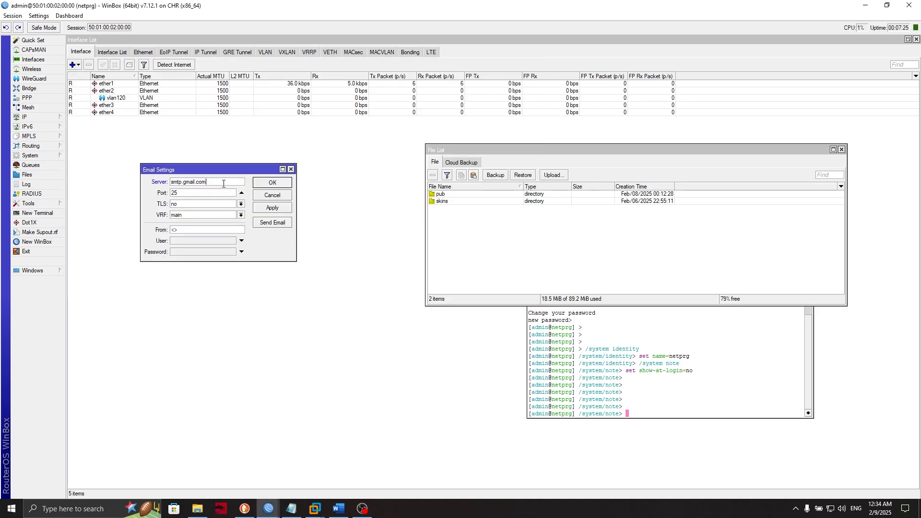
{"action": "double_click", "coordinate": [224, 184]}
{"action": "left_click", "coordinate": [291, 508]}
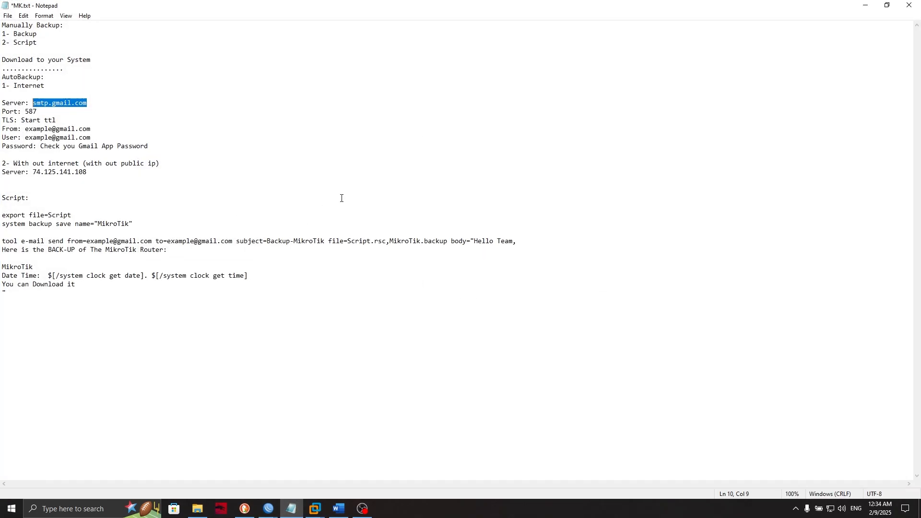
{"action": "double_click", "coordinate": [31, 111]}
{"action": "key", "text": "ctrl+c"}
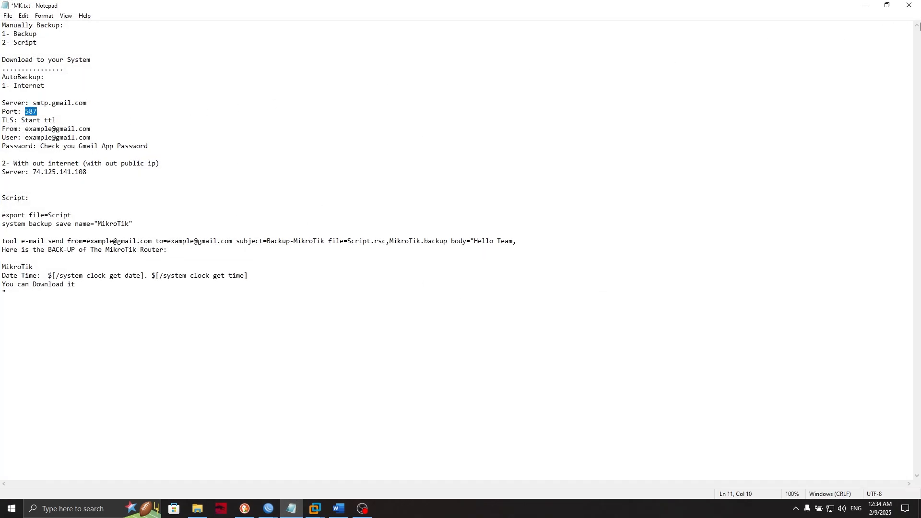
{"action": "left_click", "coordinate": [866, 5]}
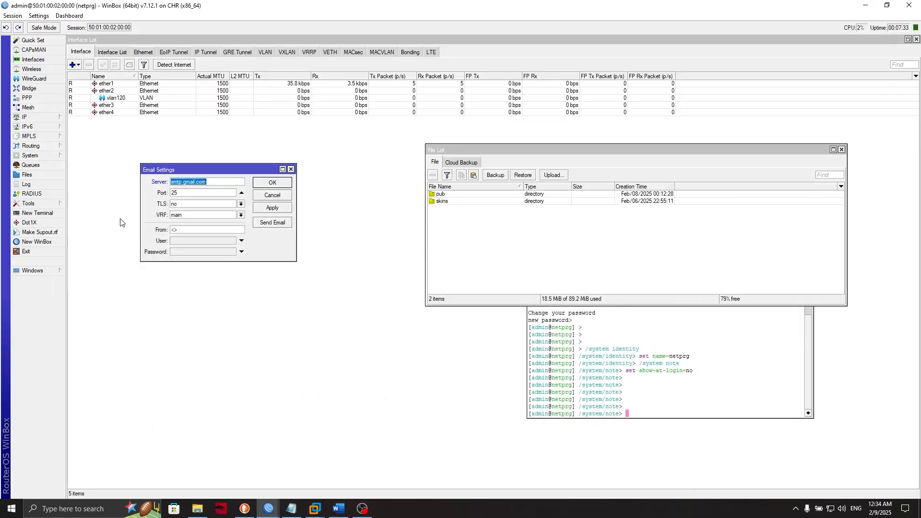
{"action": "double_click", "coordinate": [181, 192]}
{"action": "key", "text": "ctrl+v"}
{"action": "left_click", "coordinate": [187, 208]}
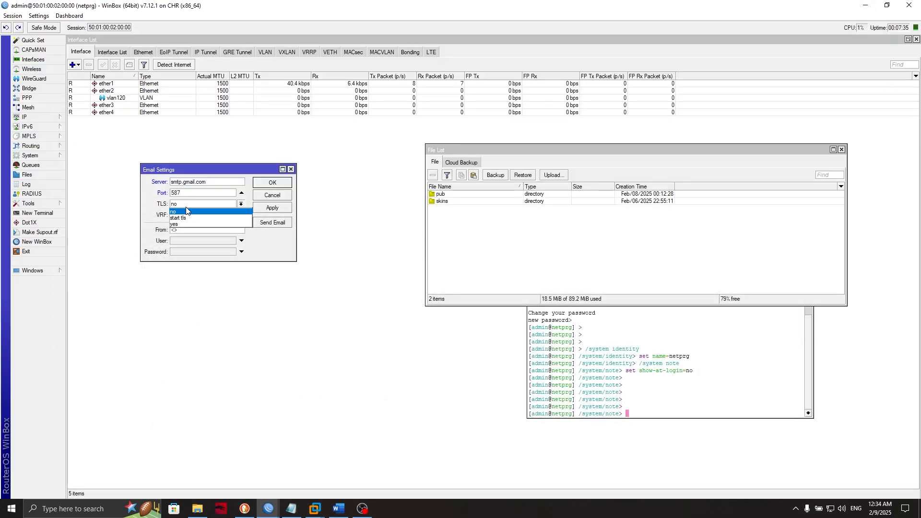
{"action": "left_click", "coordinate": [184, 227]}
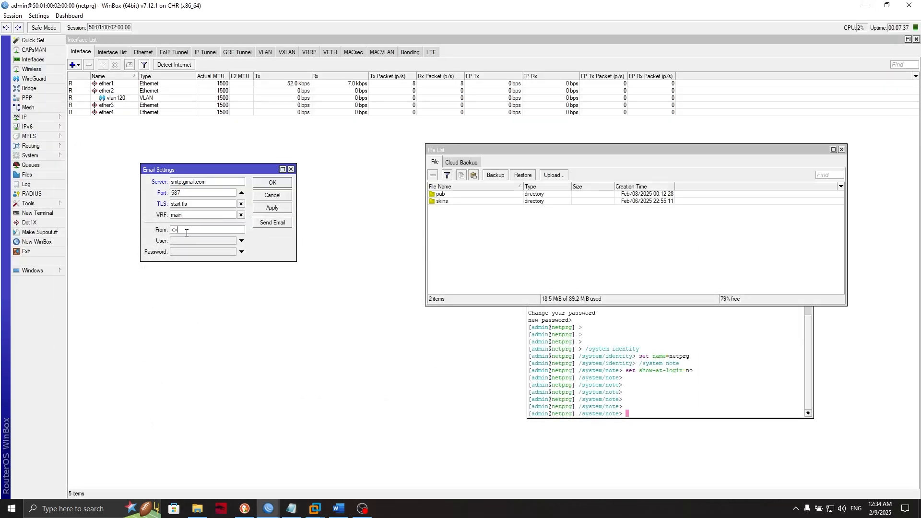
- Fill the From field with the Google account's Gmail address
{"action": "left_click", "coordinate": [291, 509]}
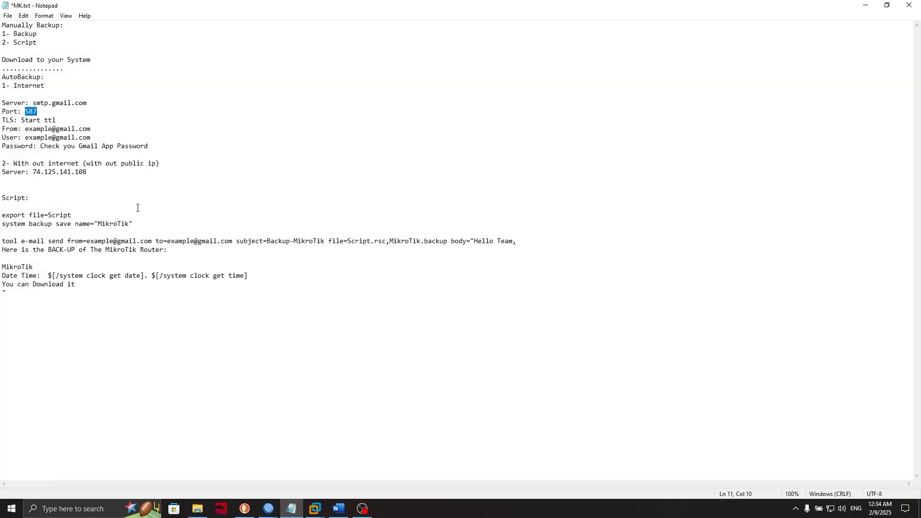
{"action": "left_click", "coordinate": [866, 6]}
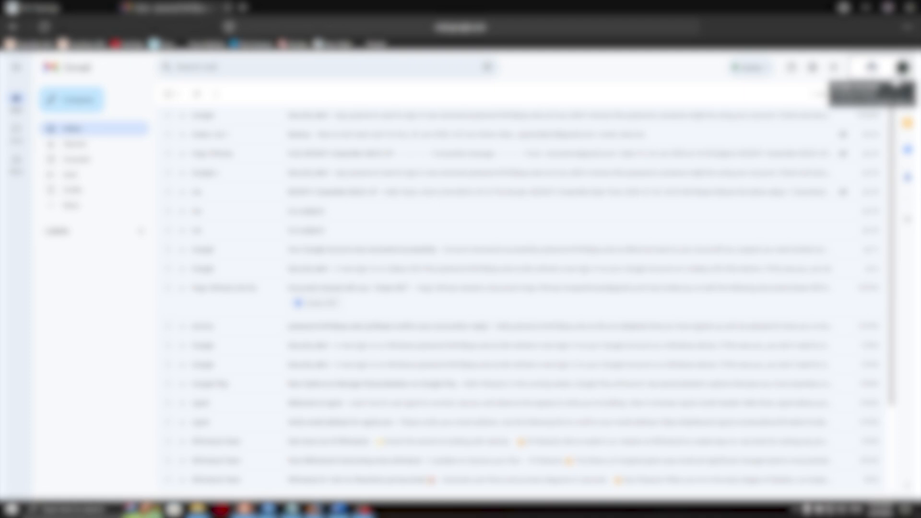
{"action": "left_click", "coordinate": [902, 67]}
{"action": "left_click", "coordinate": [811, 100]}
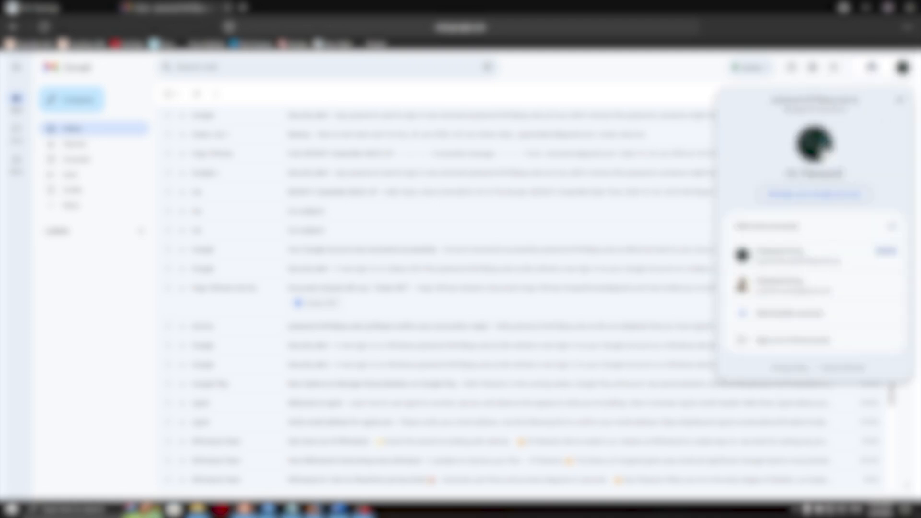
{"action": "triple_click", "coordinate": [811, 100]}
{"action": "left_click", "coordinate": [871, 8]}
{"action": "double_click", "coordinate": [176, 230]}
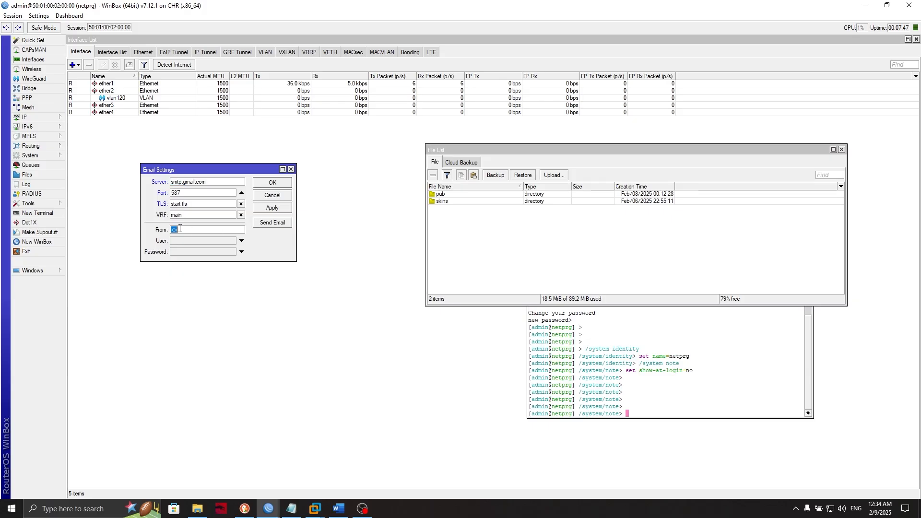
{"action": "key", "text": "ctrl+v"}
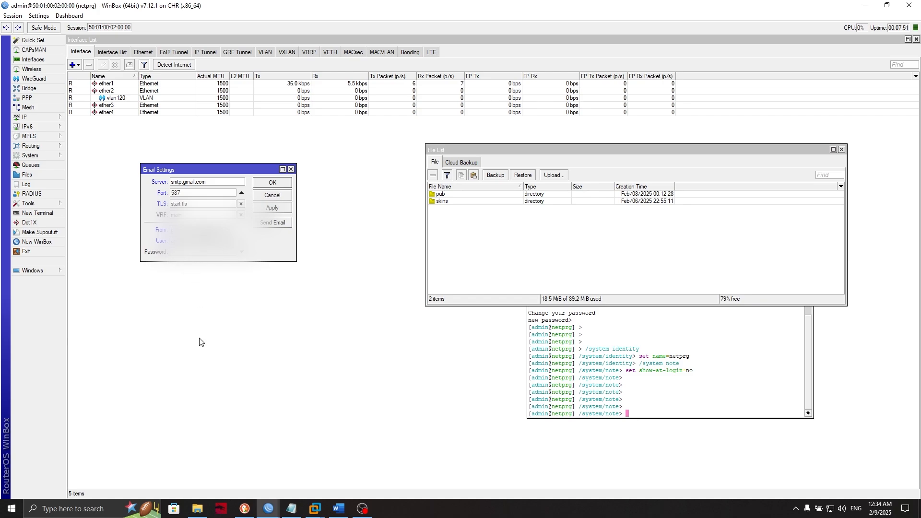
{"action": "left_click", "coordinate": [292, 508]}
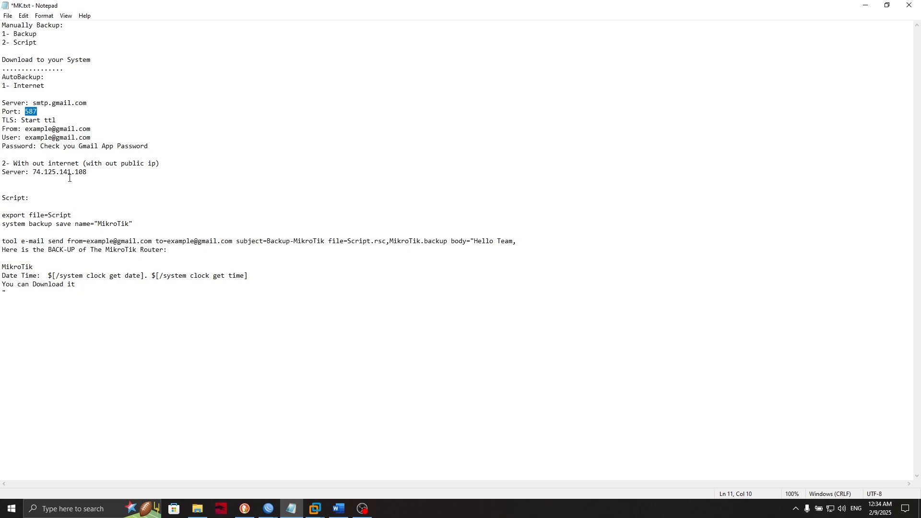
- In the router terminal, go up two menu levels to the root prompt
{"action": "mouse_move", "coordinate": [268, 508]}
{"action": "left_click", "coordinate": [317, 460]}
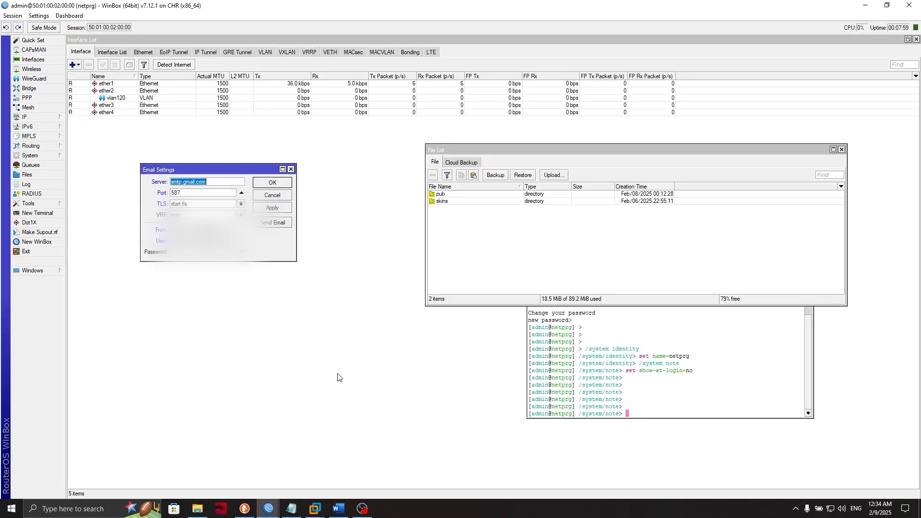
{"action": "left_click", "coordinate": [643, 371]}
{"action": "type", "text": ".."}
{"action": "key", "text": "Return"}
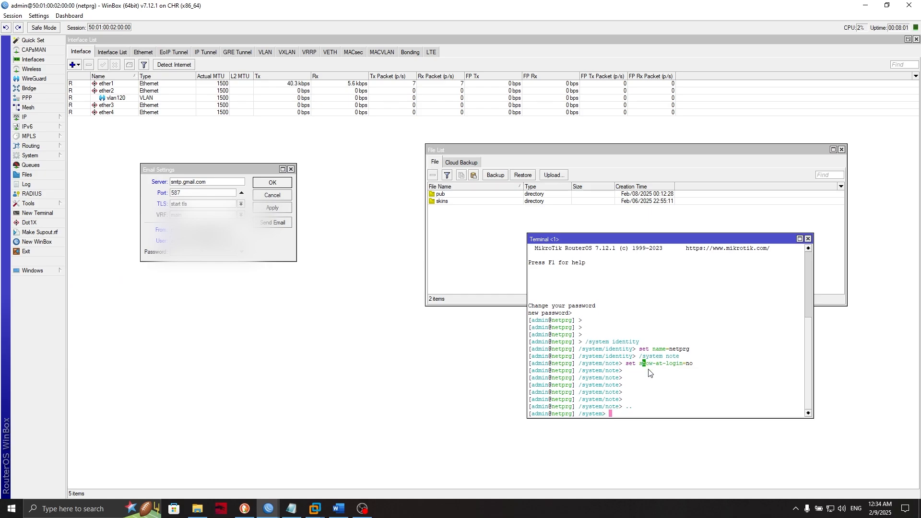
{"action": "type", "text": ".."}
{"action": "key", "text": "Return"}
- Ping 8.8.8.8 until five replies arrive with 0% loss, then close the terminal
{"action": "type", "text": "p"}
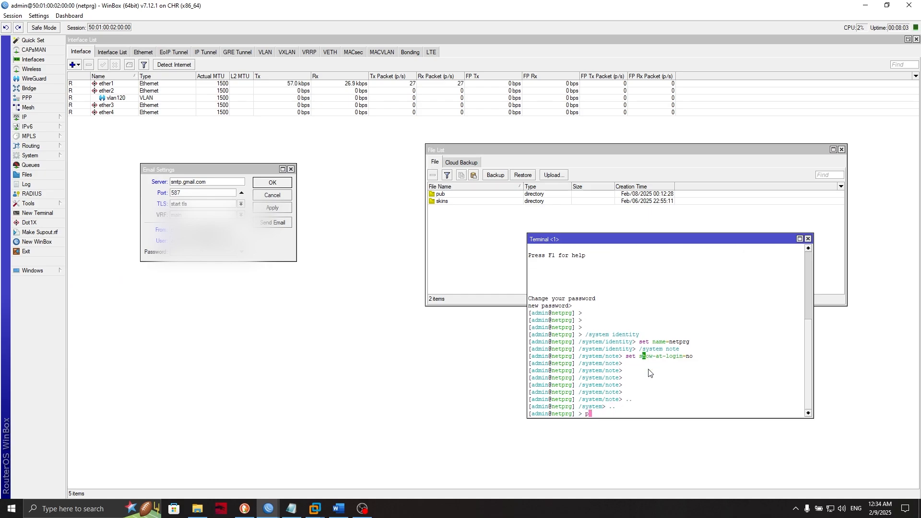
{"action": "type", "text": "ing 8.8.8.8"}
{"action": "key", "text": "Return"}
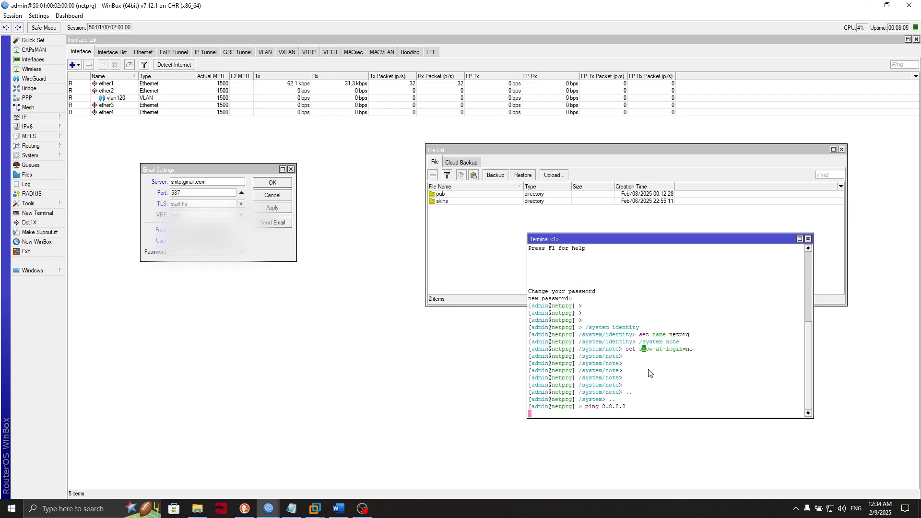
{"action": "left_click_drag", "start_coordinate": [661, 387], "coordinate": [739, 415]}
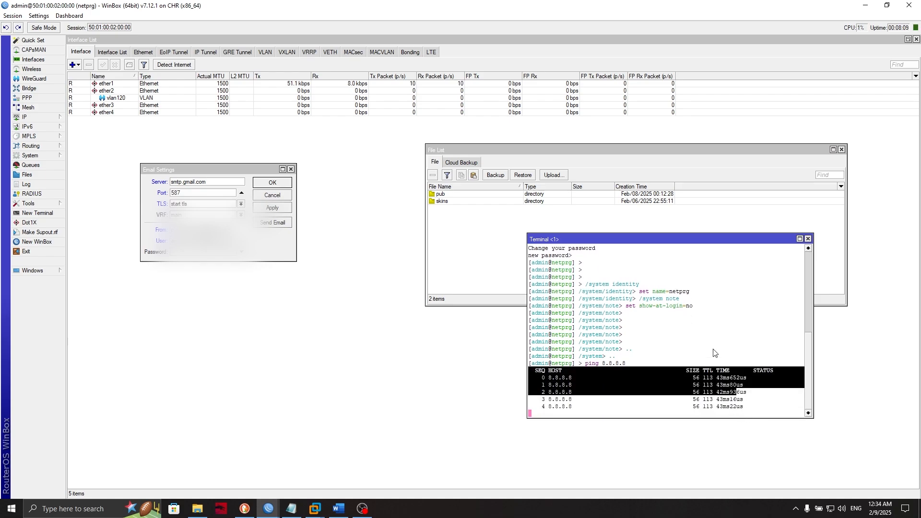
{"action": "key", "text": "ctrl+c"}
{"action": "key", "text": "Return"}
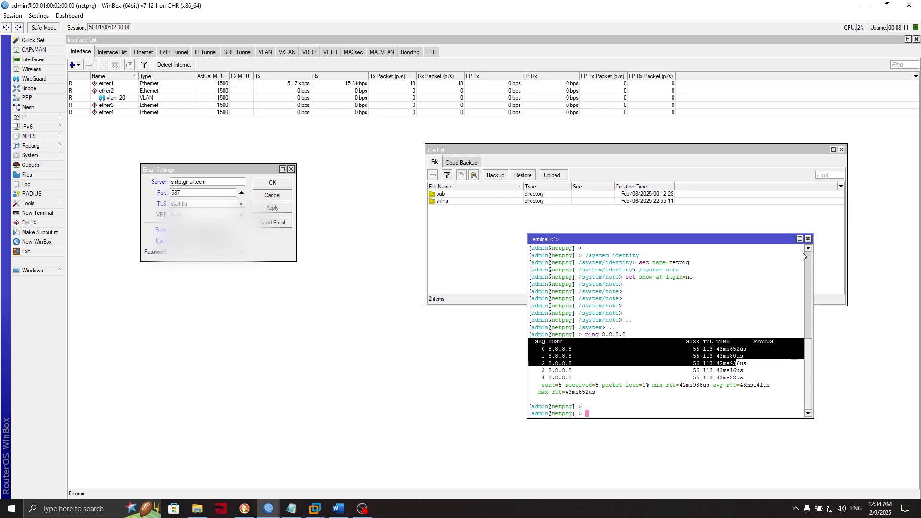
{"action": "left_click", "coordinate": [808, 238]}
{"action": "left_click", "coordinate": [291, 509]}
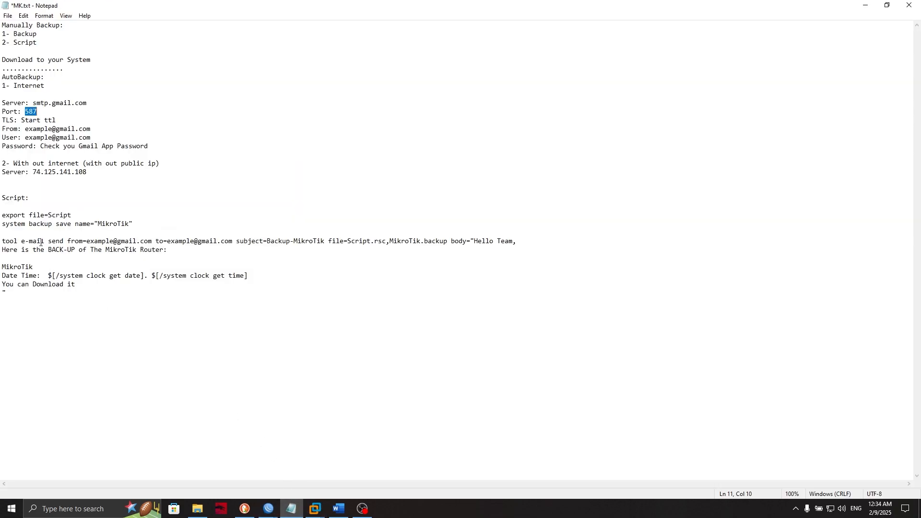
- Open the Google Account management page from Gmail
{"action": "left_click", "coordinate": [59, 184]}
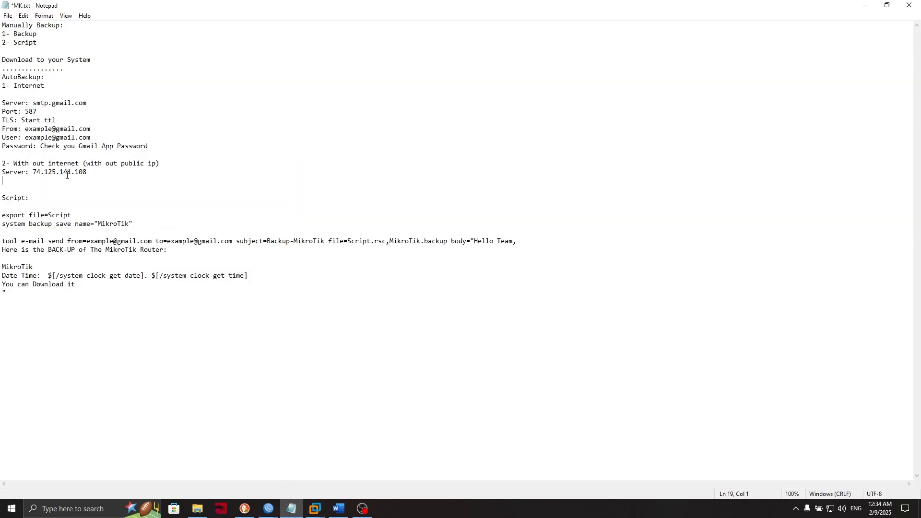
{"action": "left_click", "coordinate": [866, 5]}
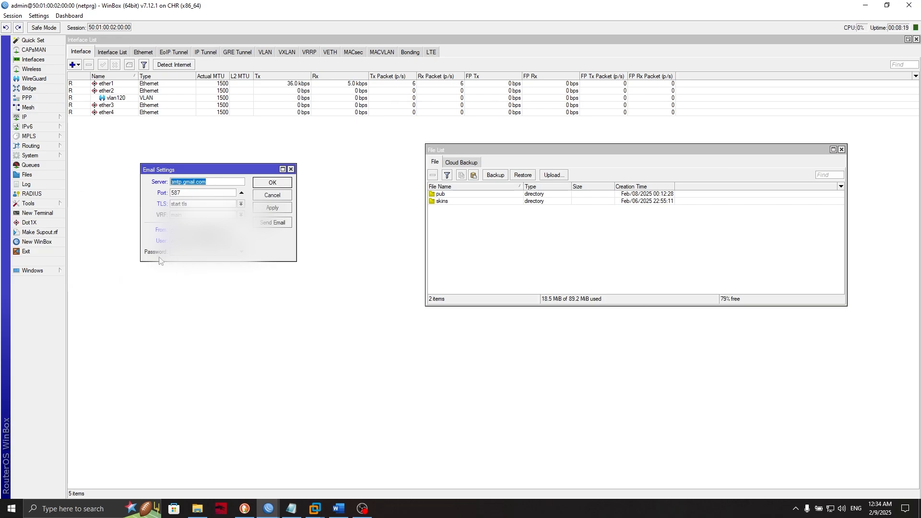
{"action": "left_click", "coordinate": [245, 508]}
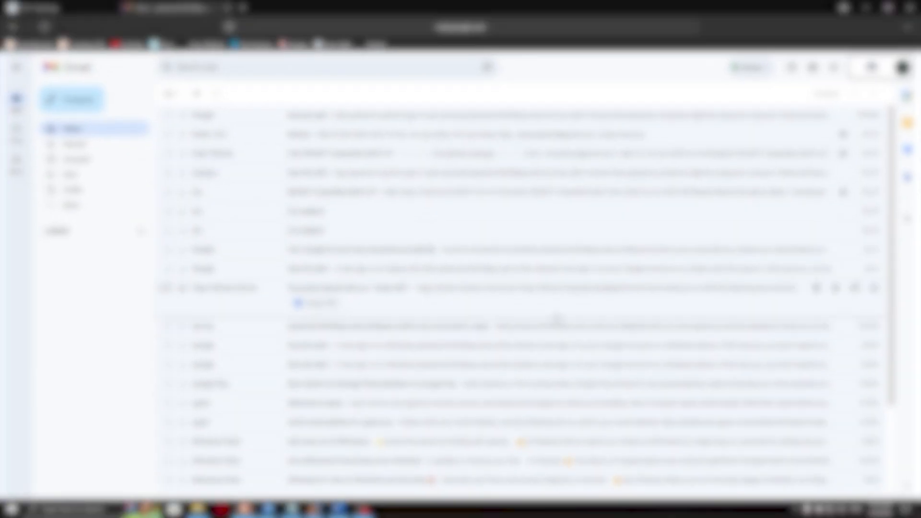
{"action": "left_click", "coordinate": [902, 68]}
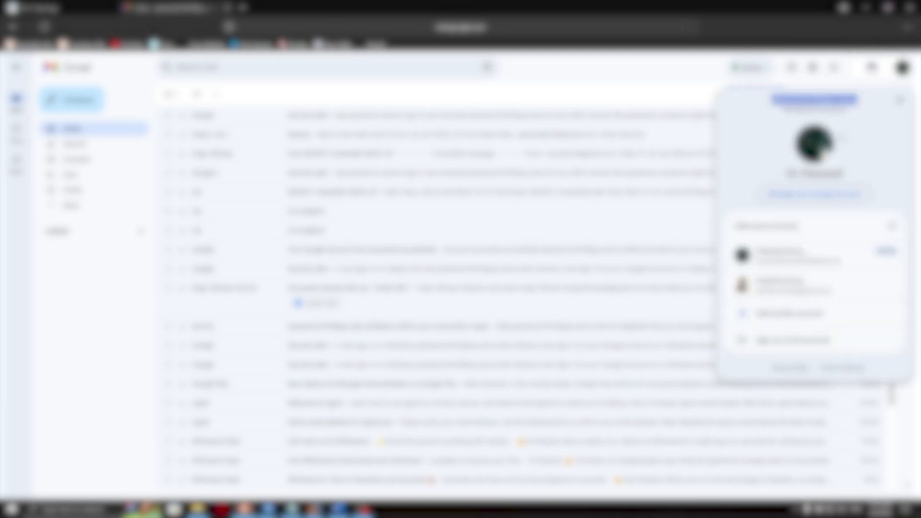
{"action": "left_click", "coordinate": [814, 194]}
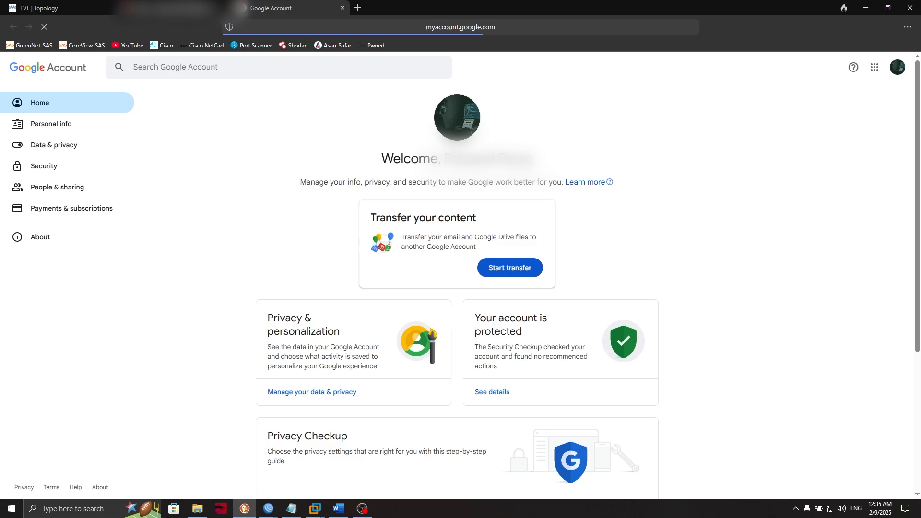
- Create an app password named MikroTik via the 'app pass' search and copy it
{"action": "type", "text": "app pass"}
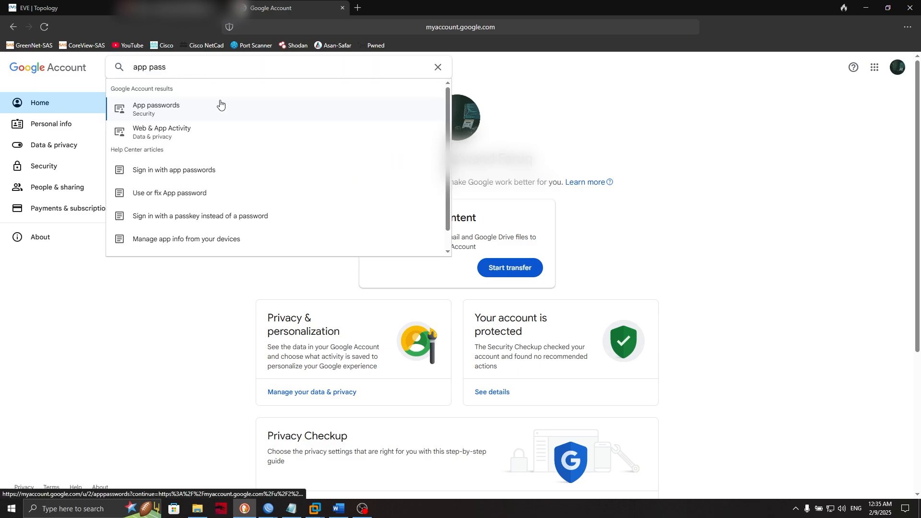
{"action": "left_click", "coordinate": [181, 114]}
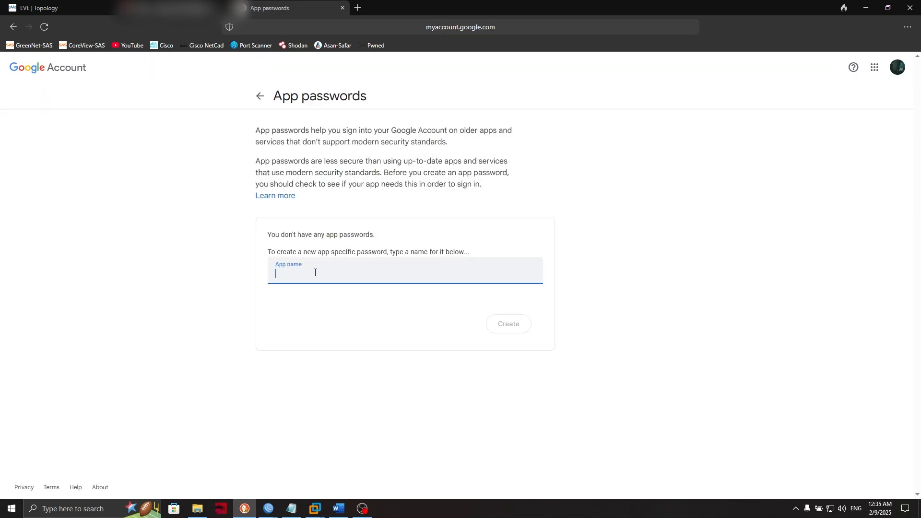
{"action": "type", "text": "MikroTik"}
{"action": "left_click", "coordinate": [499, 328]}
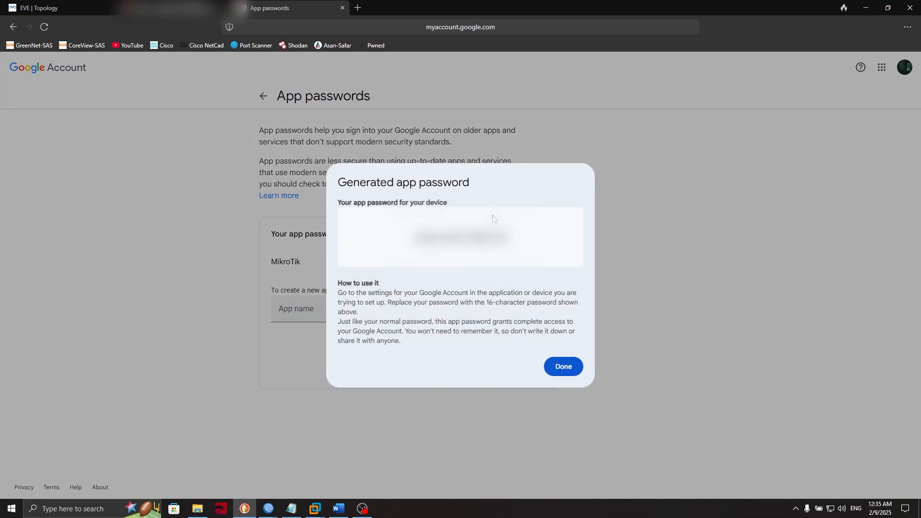
{"action": "triple_click", "coordinate": [471, 234]}
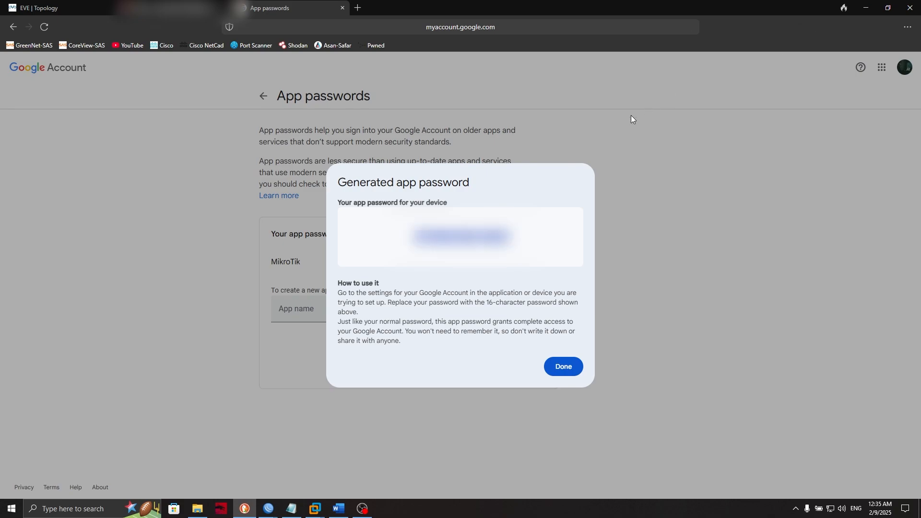
{"action": "left_click", "coordinate": [866, 7]}
- Paste the app password into the email settings Password field and apply
{"action": "left_click", "coordinate": [219, 254]}
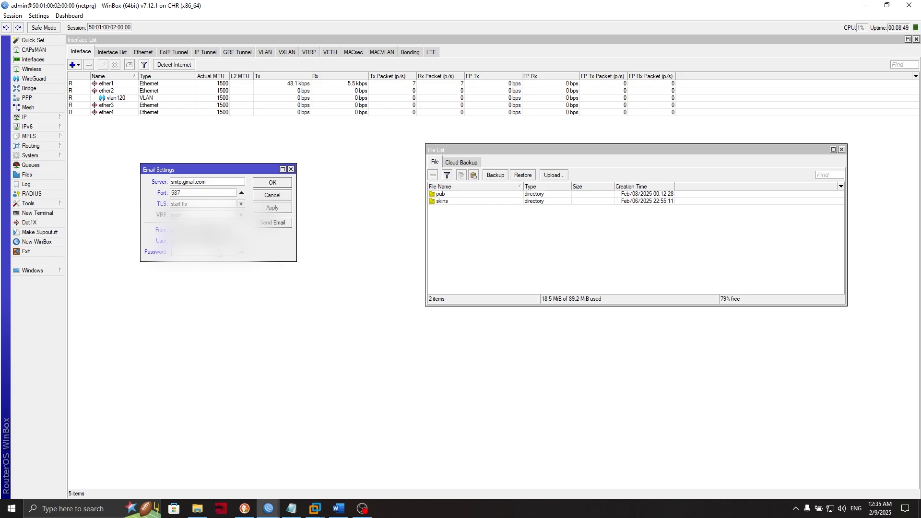
{"action": "key", "text": "ctrl+v"}
{"action": "left_click", "coordinate": [272, 211]}
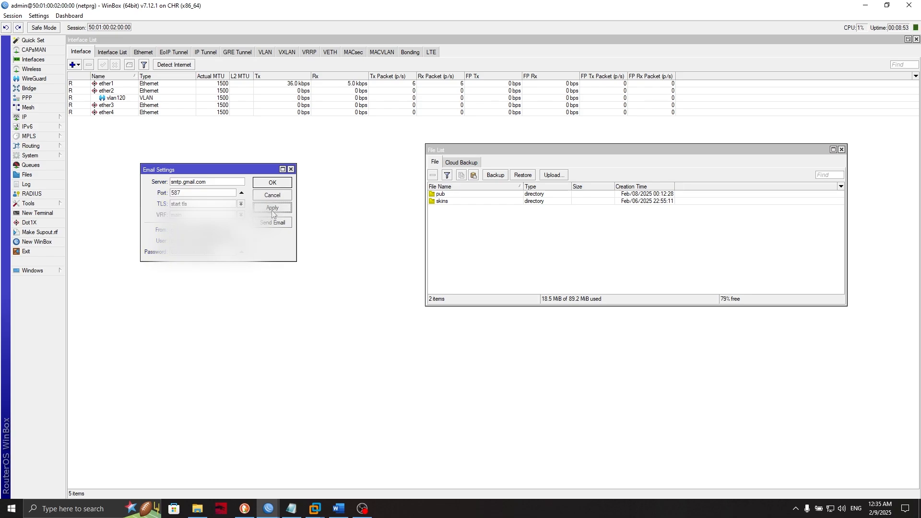
- Close the accidentally opened RADIUS window, open the system Log, and start a Send Email form
{"action": "left_click", "coordinate": [50, 192]}
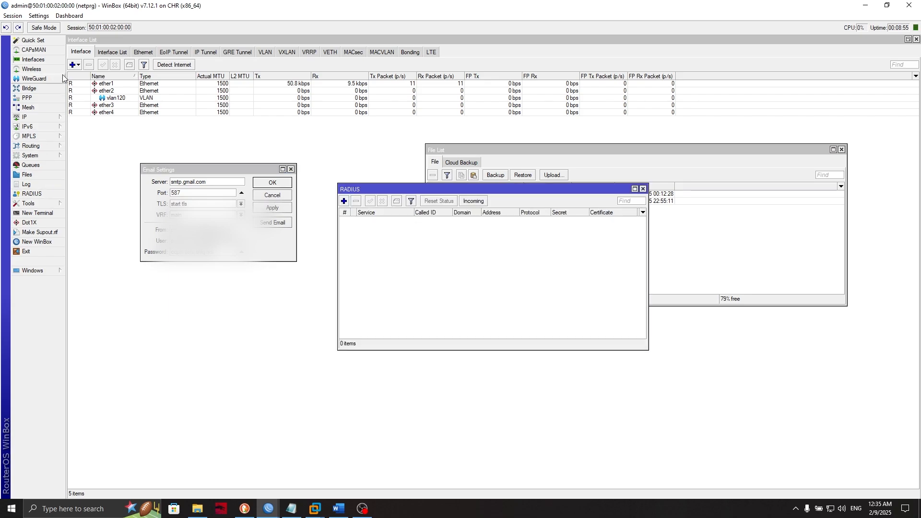
{"action": "left_click", "coordinate": [39, 16]}
{"action": "left_click", "coordinate": [110, 38]}
{"action": "left_click", "coordinate": [445, 191]}
{"action": "left_click", "coordinate": [377, 287]}
{"action": "left_click", "coordinate": [642, 189]}
{"action": "left_click", "coordinate": [32, 186]}
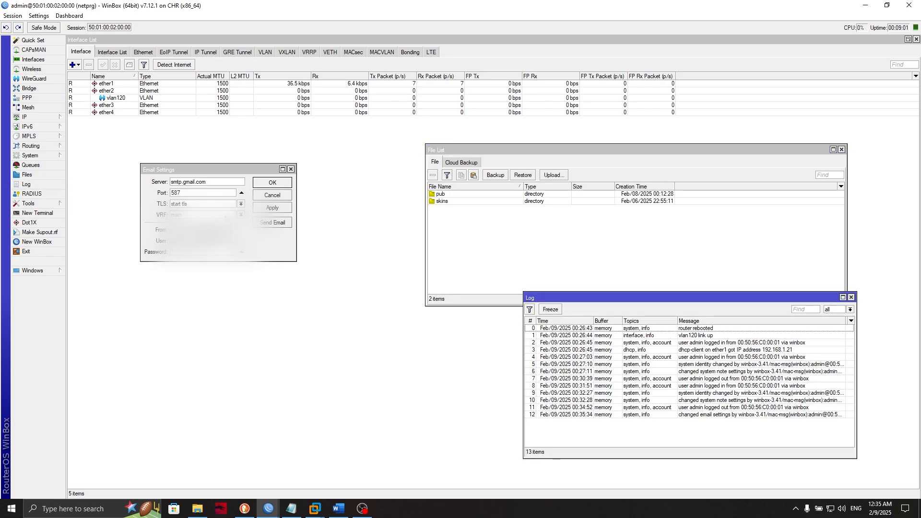
{"action": "left_click", "coordinate": [272, 223]}
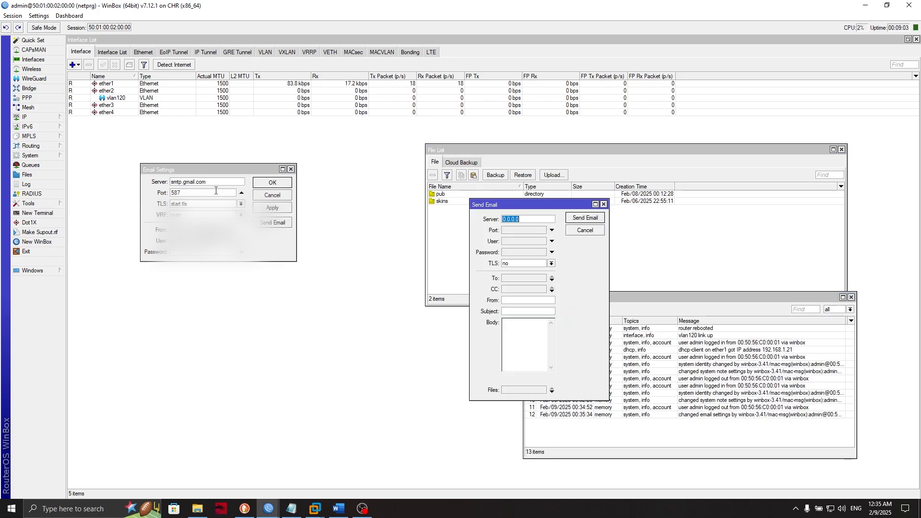
- Send a test email via smtp.gmail.com with start tls, the Gmail sender address and subject Test
{"action": "left_click", "coordinate": [240, 189]}
{"action": "left_click", "coordinate": [531, 217]}
{"action": "key", "text": "ctrl+v"}
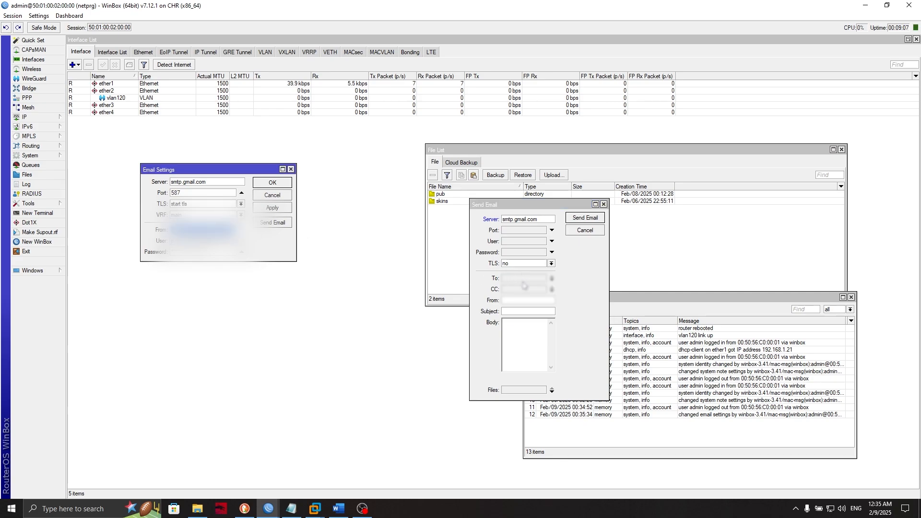
{"action": "left_click", "coordinate": [524, 264]}
{"action": "left_click", "coordinate": [523, 278]}
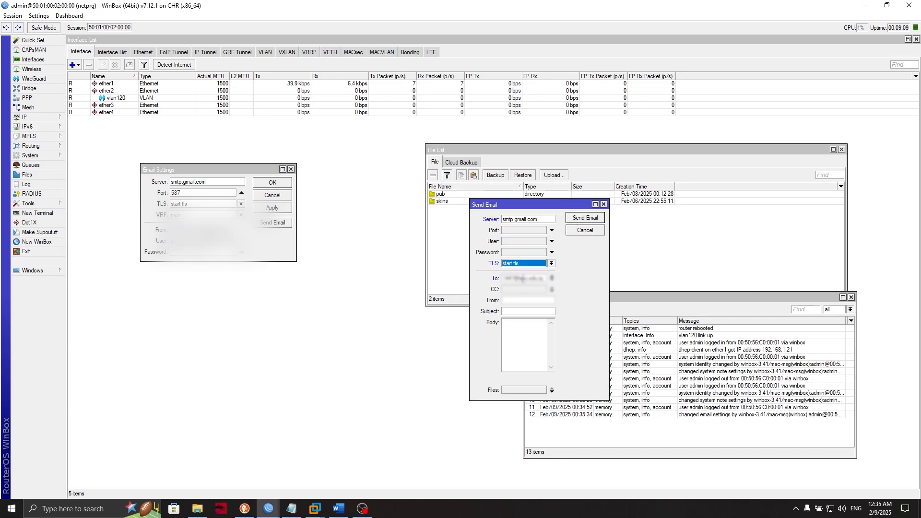
{"action": "left_click", "coordinate": [522, 301]}
{"action": "key", "text": "ctrl+v"}
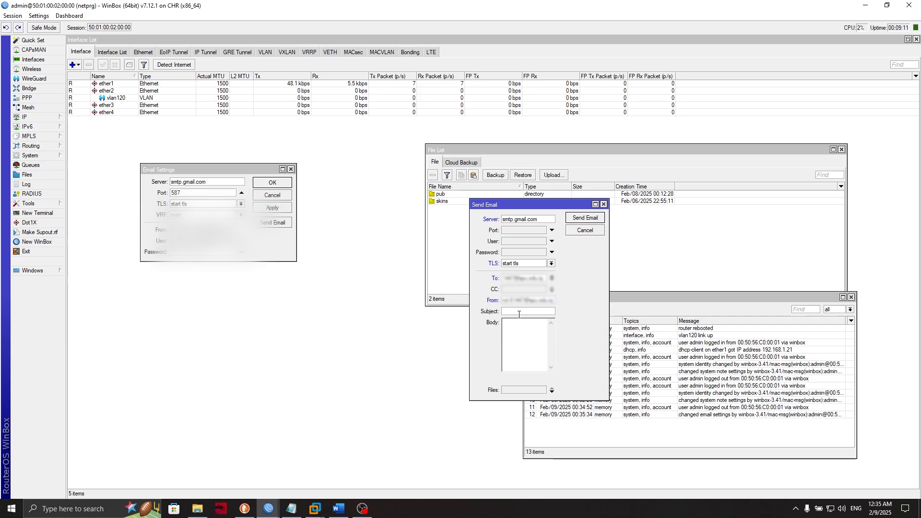
{"action": "type", "text": "Test"}
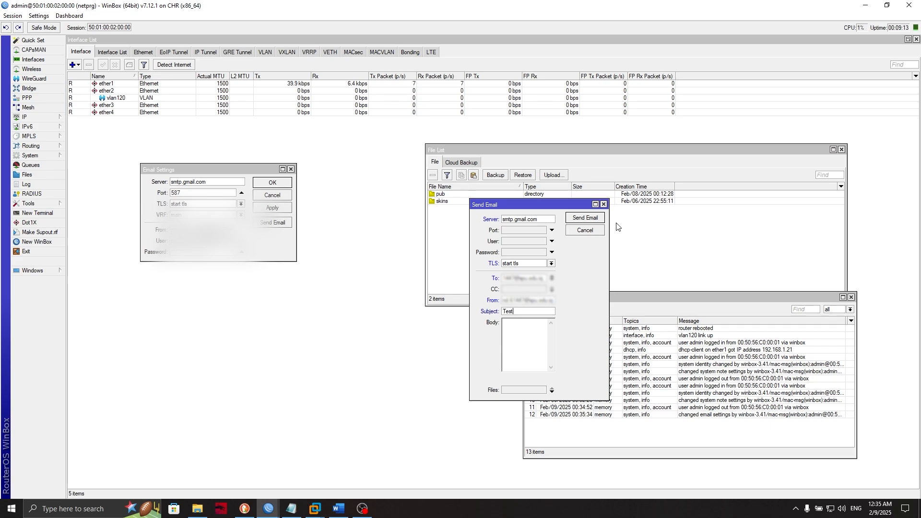
{"action": "left_click", "coordinate": [587, 219]}
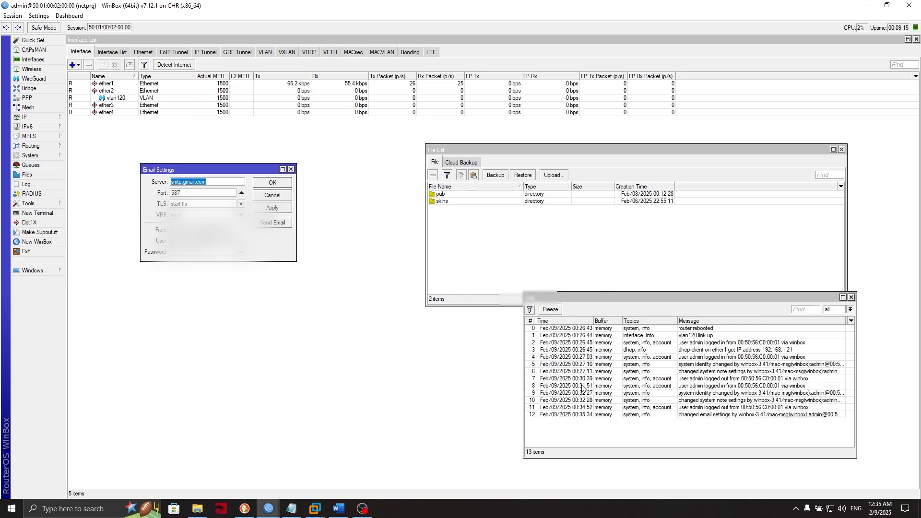
- Check the new e-mail log entry, open the Test message in Gmail, then move Email Settings aside
{"action": "left_click", "coordinate": [723, 416]}
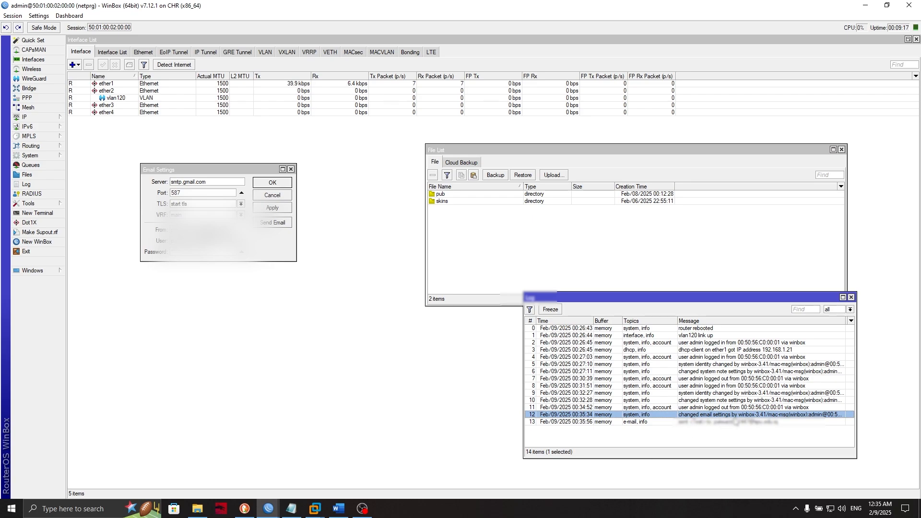
{"action": "left_click", "coordinate": [732, 422]}
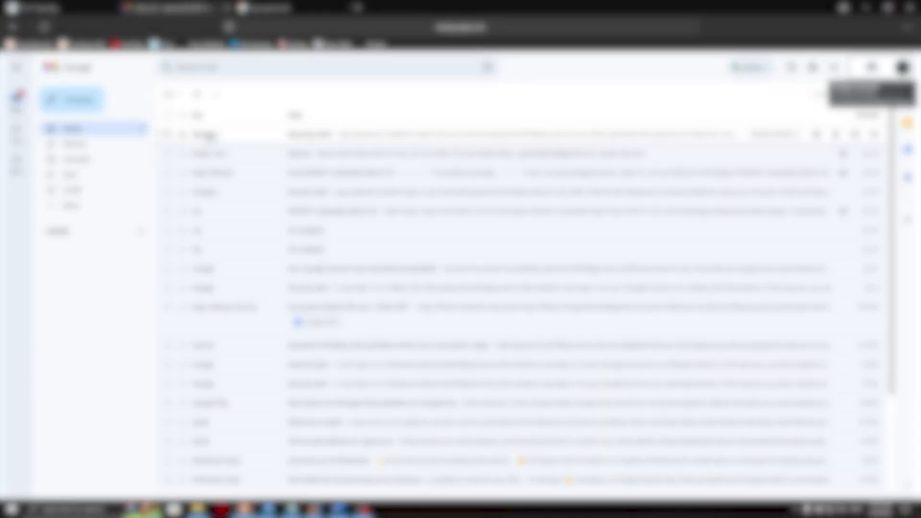
{"action": "left_click", "coordinate": [211, 141]}
{"action": "triple_click", "coordinate": [191, 122]}
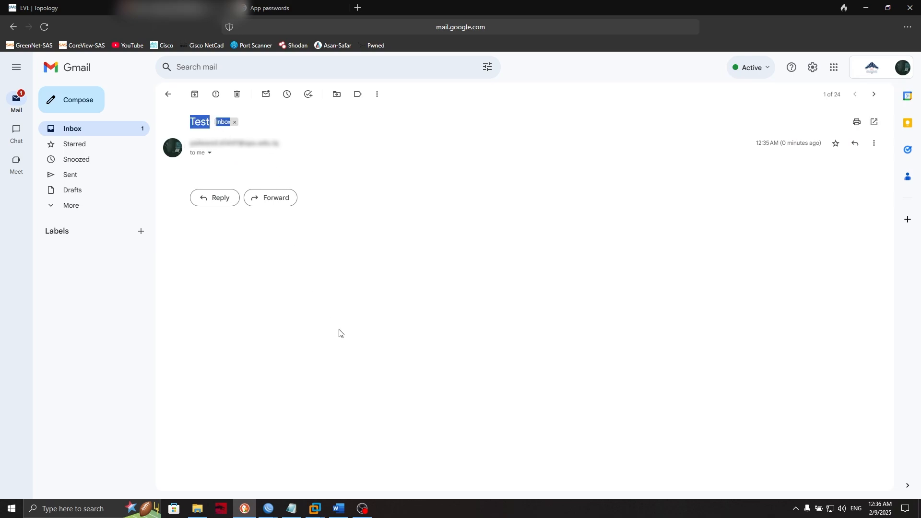
{"action": "left_click", "coordinate": [260, 265]}
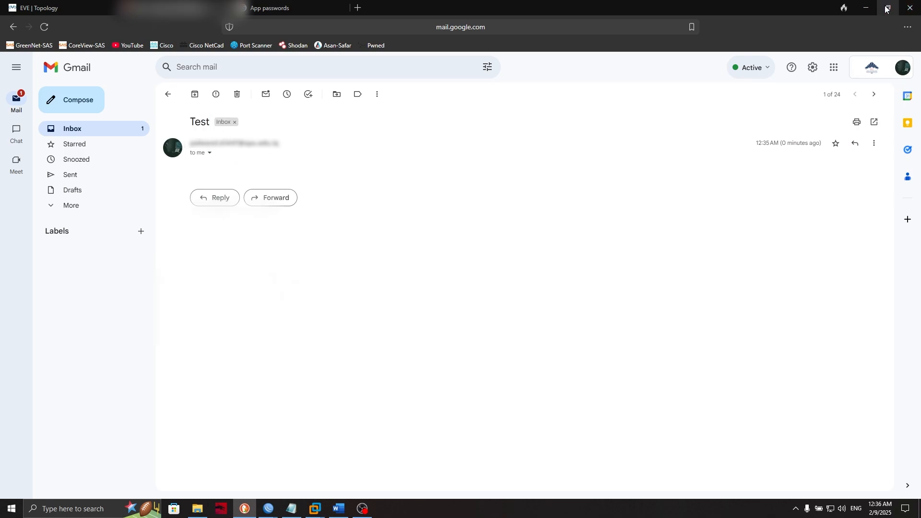
{"action": "left_click", "coordinate": [866, 8]}
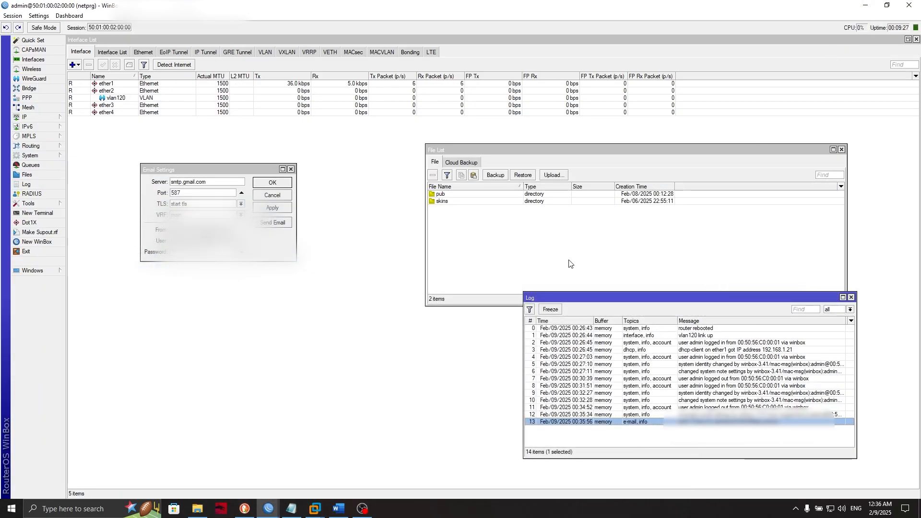
{"action": "left_click_drag", "start_coordinate": [207, 172], "coordinate": [176, 245]}
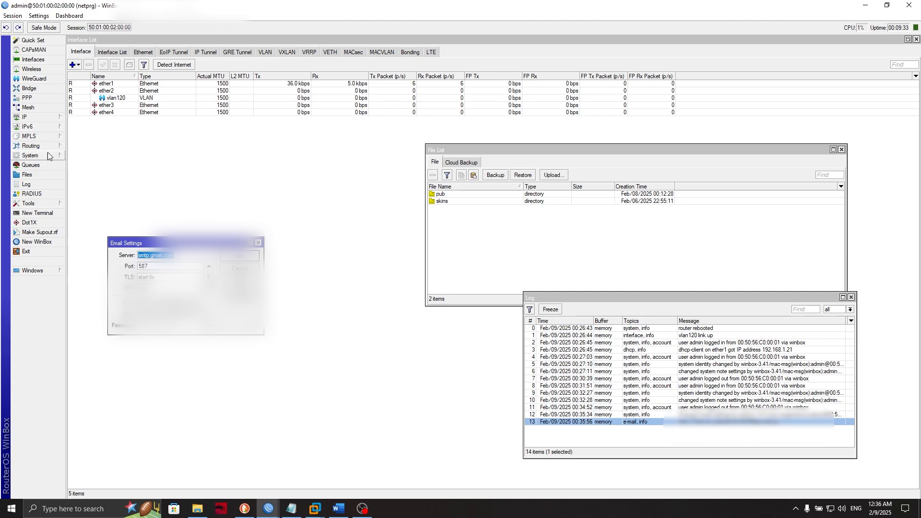
- Add a Scheduler task named Auto-Backup and clear the one-day part of its interval
{"action": "left_click", "coordinate": [48, 153]}
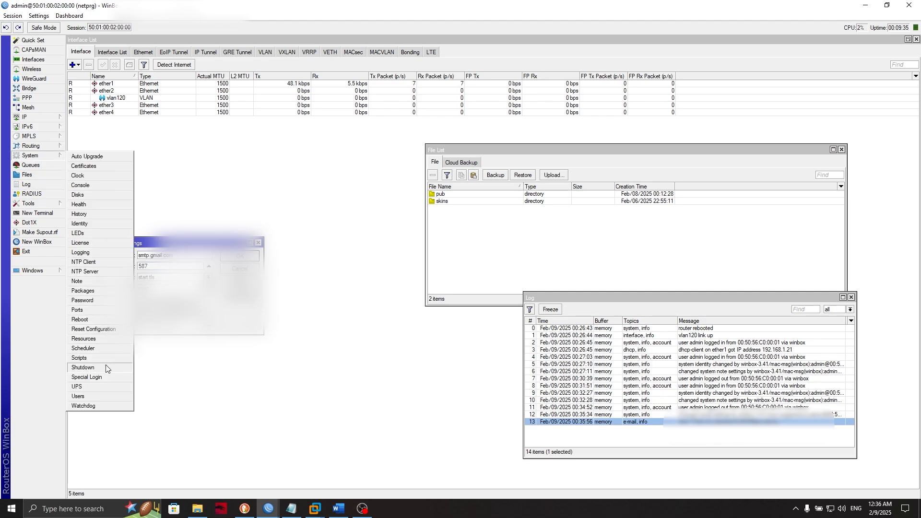
{"action": "left_click", "coordinate": [94, 348]}
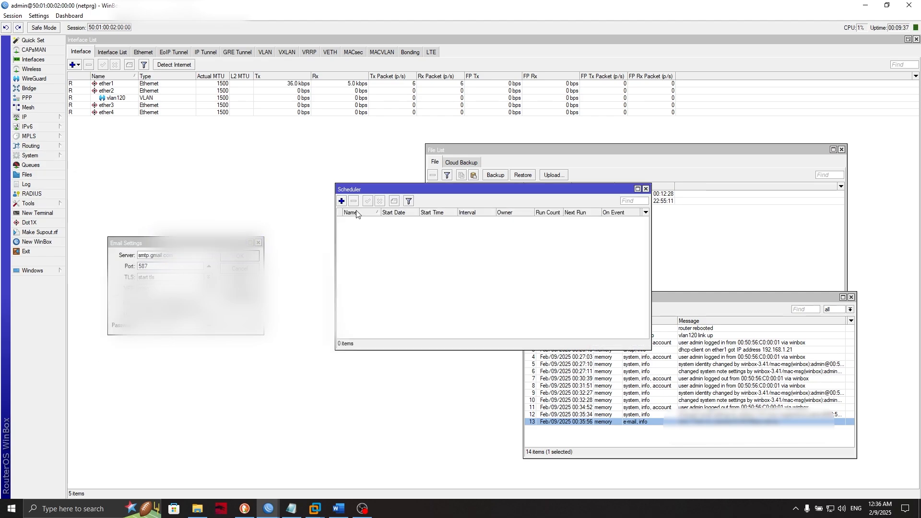
{"action": "left_click", "coordinate": [344, 201]}
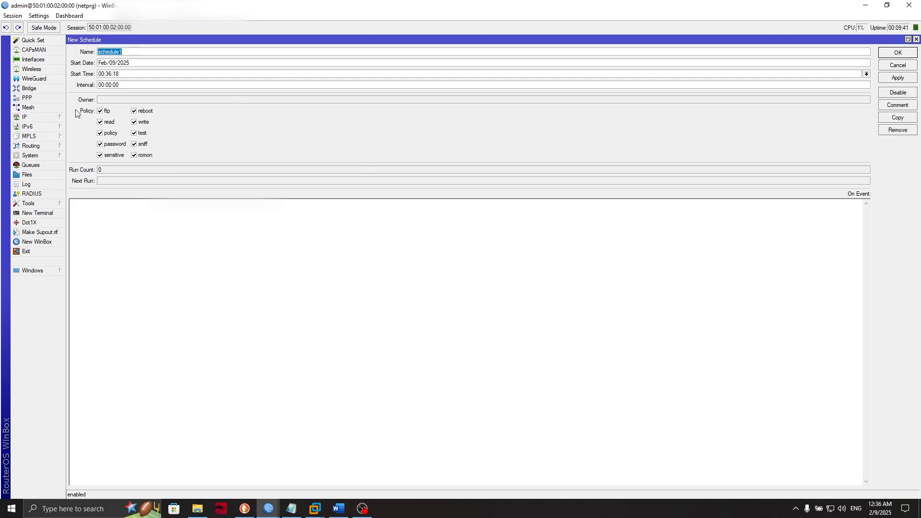
{"action": "type", "text": "Auto-Backup"}
{"action": "key", "text": "Tab"}
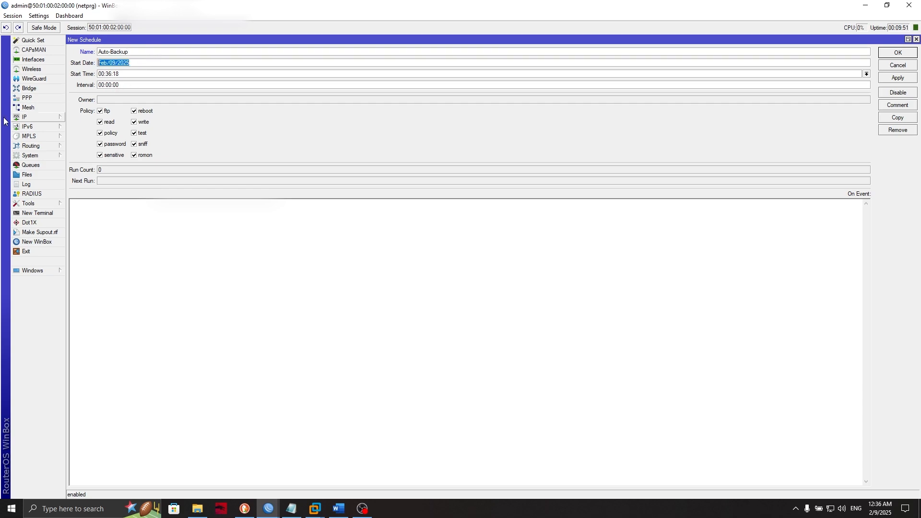
{"action": "key", "text": "Tab"}
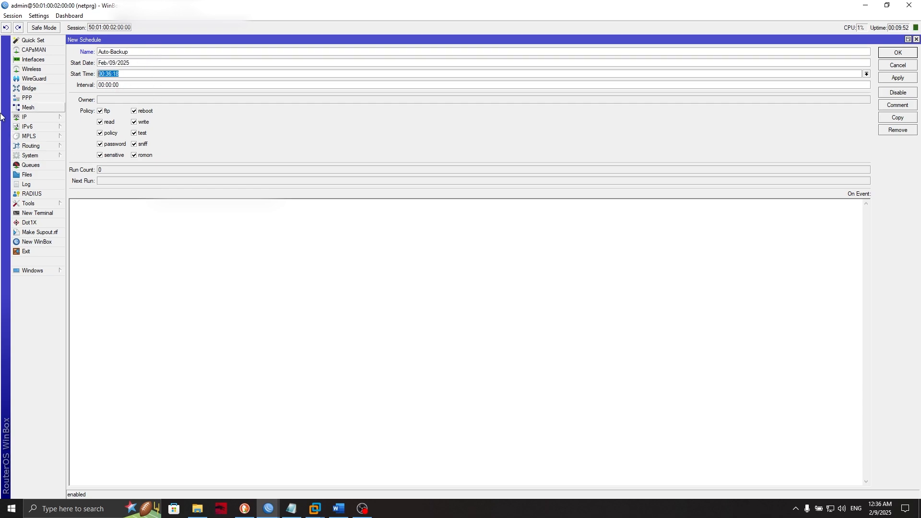
{"action": "left_click", "coordinate": [100, 86]}
{"action": "key", "text": "BackSpace"}
{"action": "key", "text": "BackSpace"}
{"action": "key", "text": "BackSpace"}
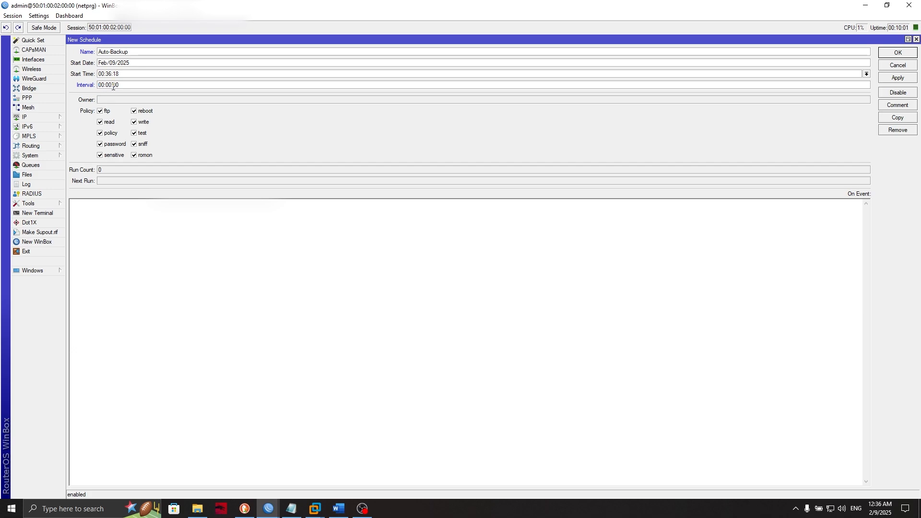
- Set the interval to 00:00:10 and select the full backup-and-email script in MK.txt
{"action": "type", "text": "10"}
{"action": "left_click", "coordinate": [292, 509]}
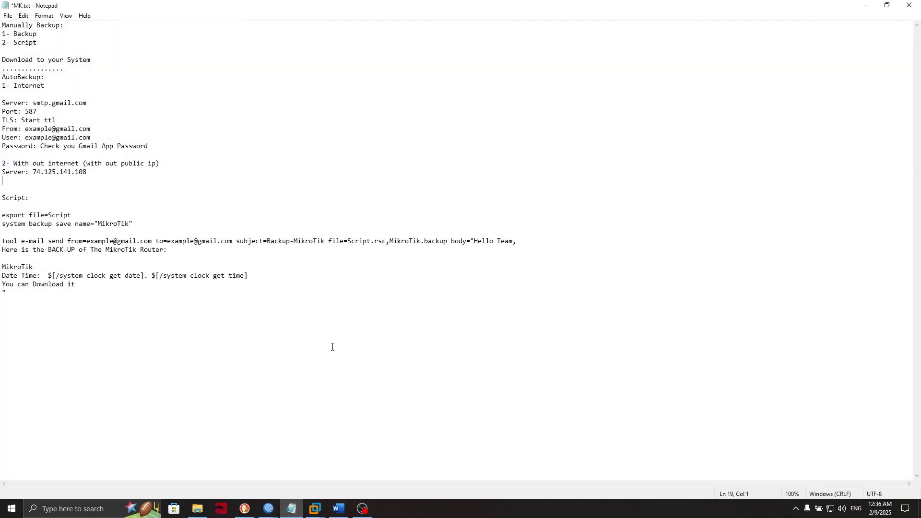
{"action": "left_click_drag", "start_coordinate": [87, 288], "coordinate": [6, 207]}
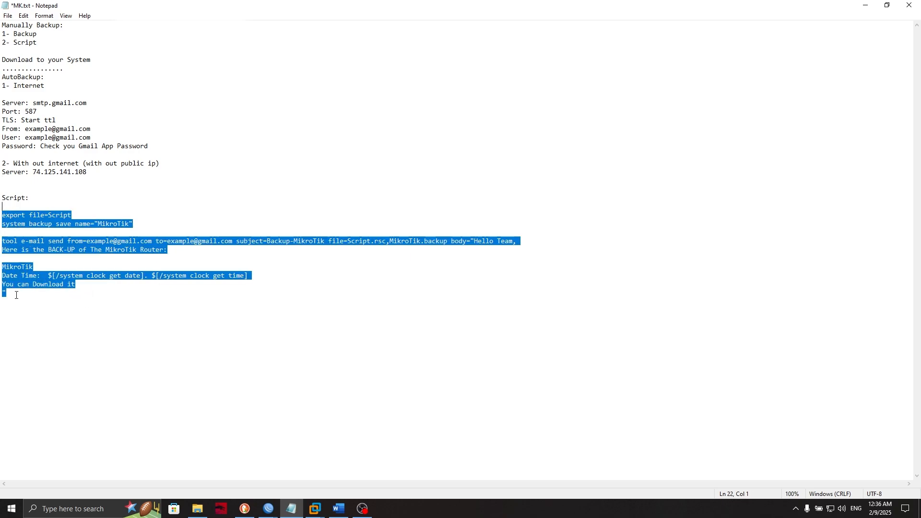
{"action": "left_click_drag", "start_coordinate": [15, 295], "coordinate": [2, 213]}
{"action": "key", "text": "ctrl+c"}
- Paste the export, system backup and e-mail send script into On Event and review it
{"action": "left_click", "coordinate": [866, 5]}
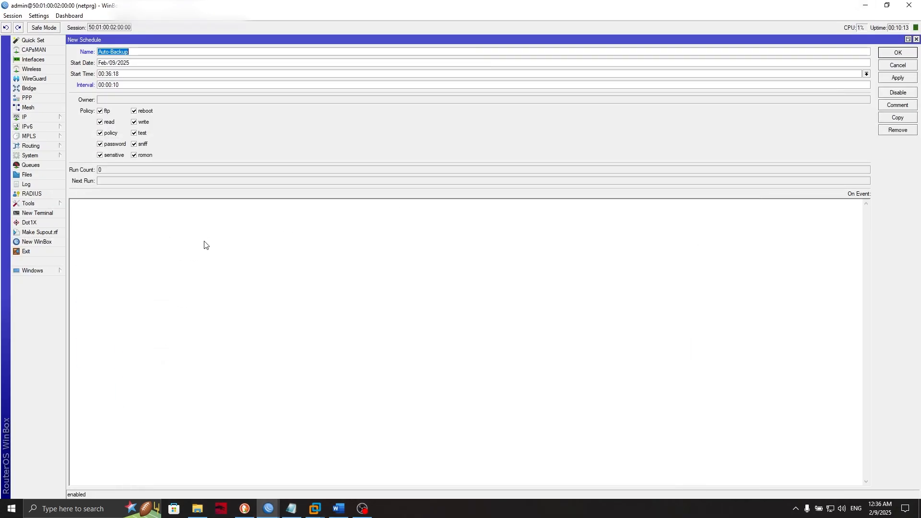
{"action": "left_click", "coordinate": [172, 256]}
{"action": "key", "text": "ctrl+v"}
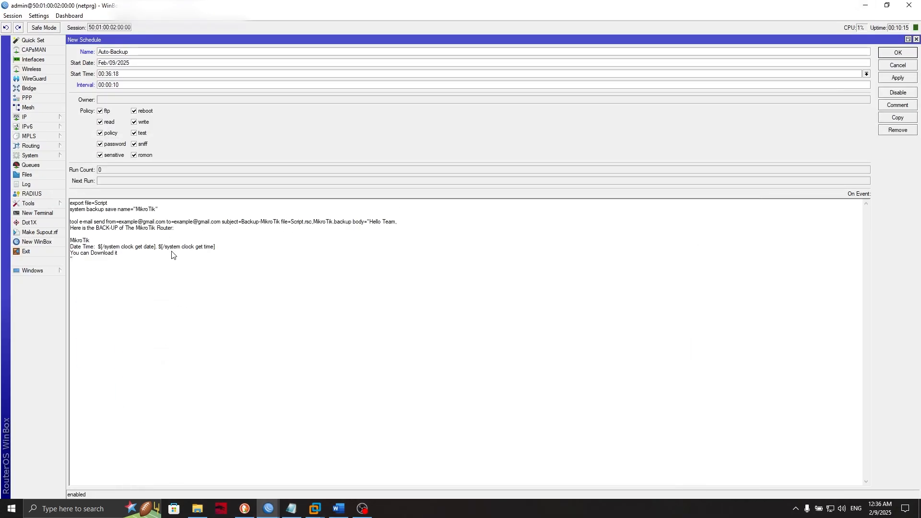
{"action": "left_click_drag", "start_coordinate": [82, 204], "coordinate": [115, 207]}
{"action": "left_click", "coordinate": [115, 206]}
{"action": "left_click", "coordinate": [119, 208]}
{"action": "left_click_drag", "start_coordinate": [142, 206], "coordinate": [150, 209]}
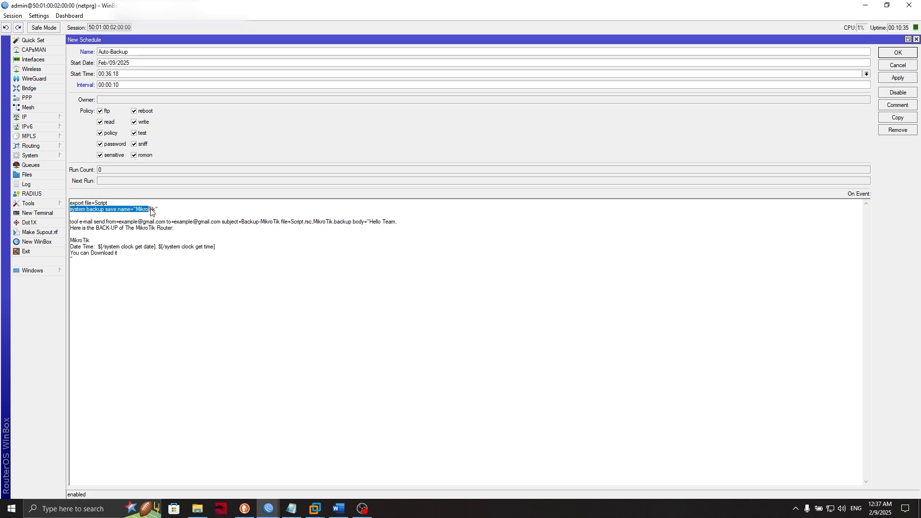
{"action": "left_click", "coordinate": [151, 209]}
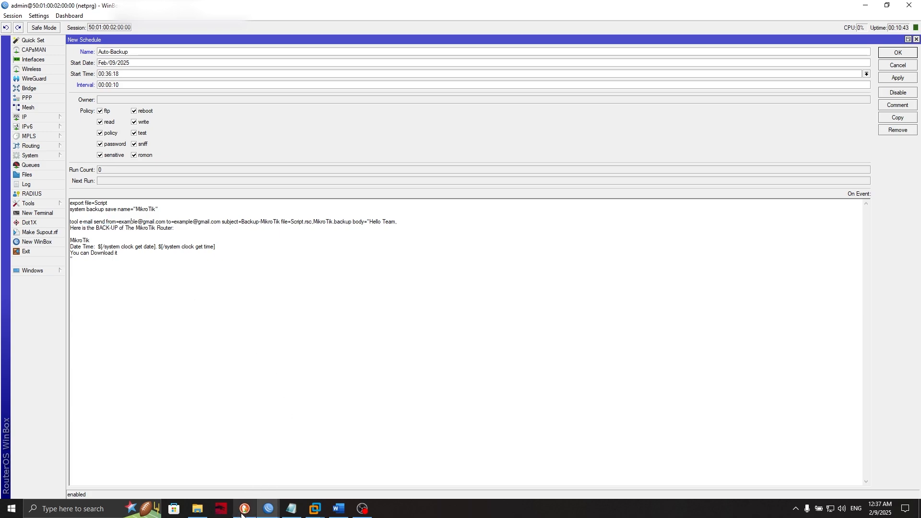
- Review the router's Tools > Email server settings, then close them
{"action": "left_click", "coordinate": [57, 202]}
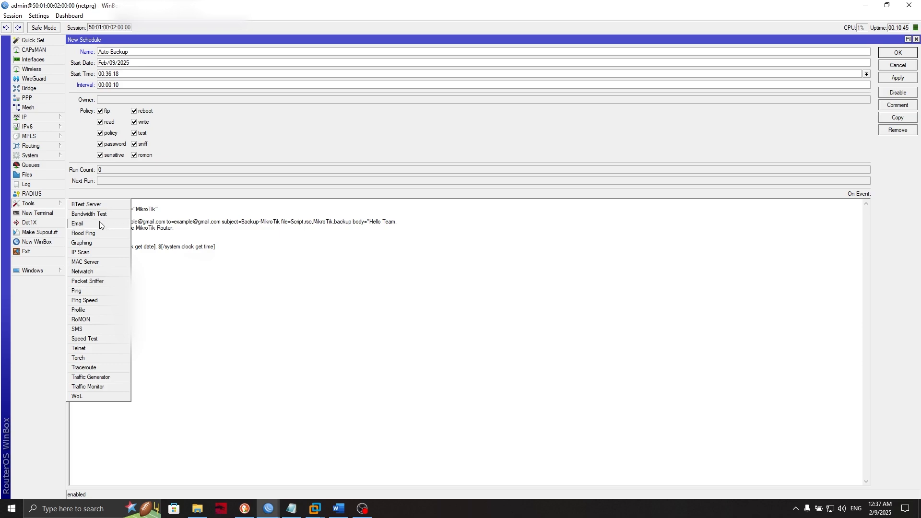
{"action": "left_click", "coordinate": [100, 223]}
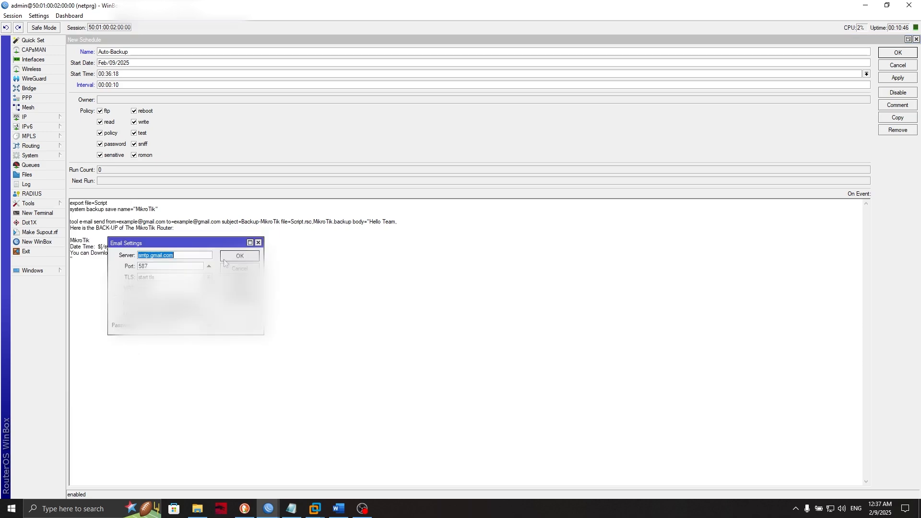
{"action": "left_click", "coordinate": [258, 242]}
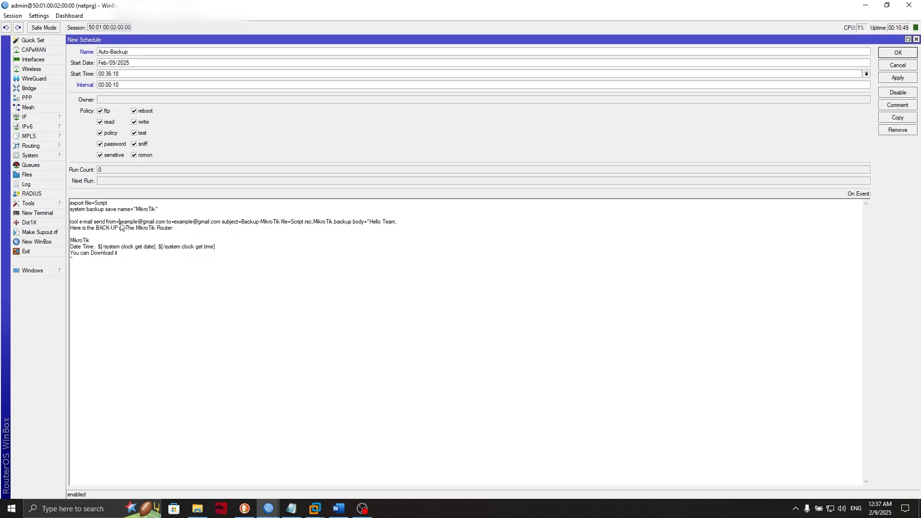
- Replace the script's from= and to= addresses with the real sender and recipient addresses
{"action": "left_click_drag", "start_coordinate": [120, 223], "coordinate": [164, 224]}
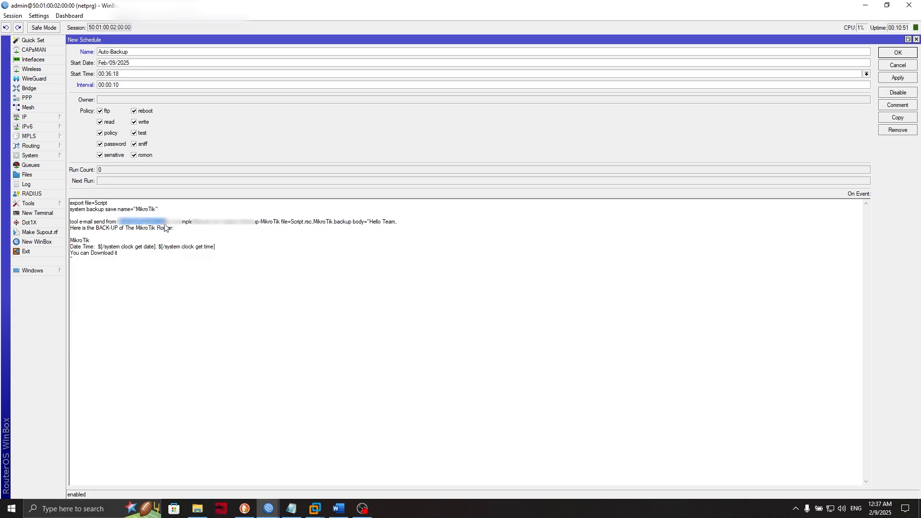
{"action": "key", "text": "ctrl+v"}
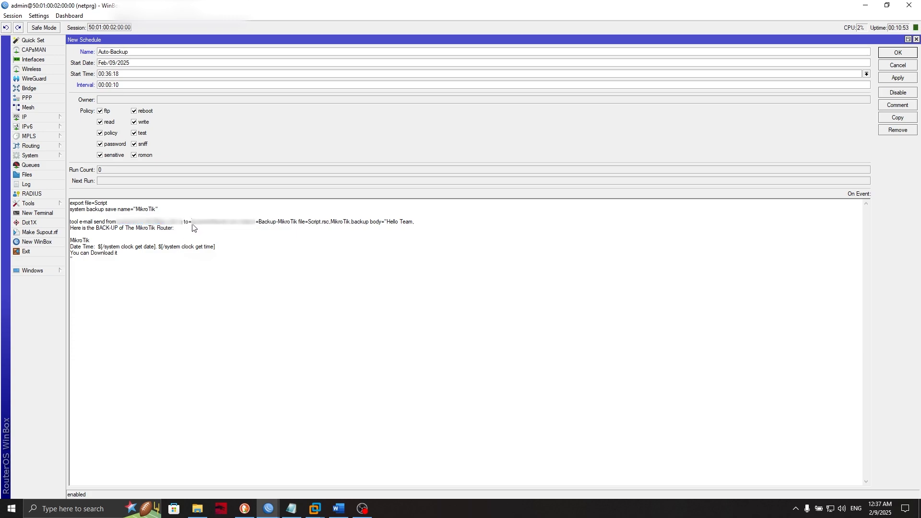
{"action": "left_click_drag", "start_coordinate": [192, 227], "coordinate": [237, 227]}
{"action": "key", "text": "ctrl+v"}
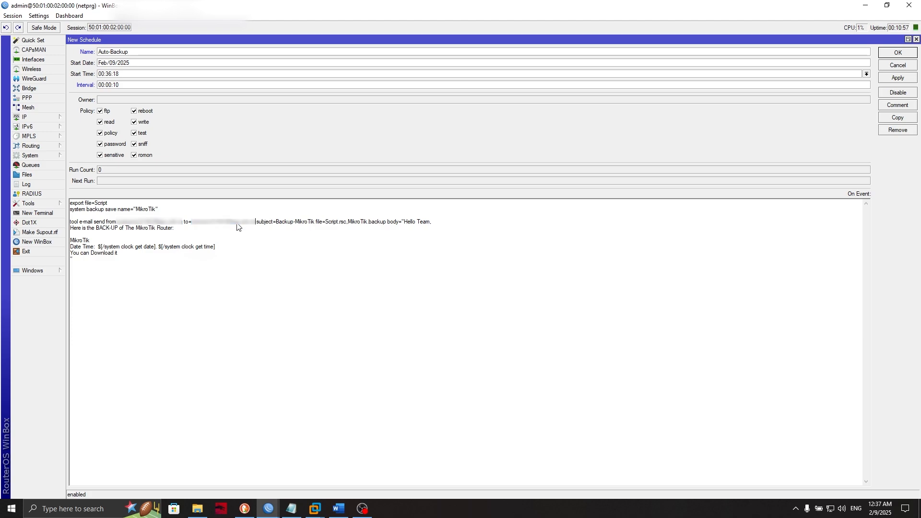
- Change the subject to Backup-MikroTik-netprg and the body name line to MikroTik-netprg
{"action": "left_click", "coordinate": [314, 222]}
{"action": "type", "text": "-netprg"}
{"action": "left_click_drag", "start_coordinate": [422, 223], "coordinate": [449, 222]}
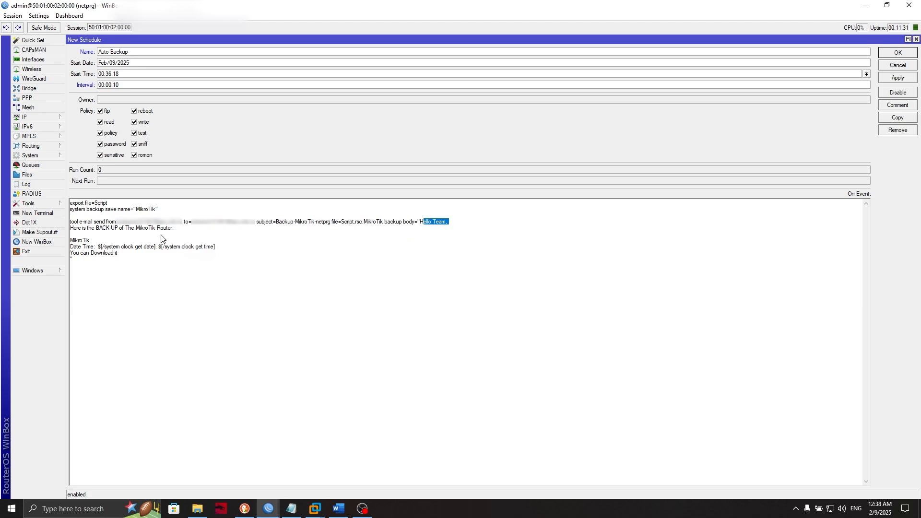
{"action": "left_click_drag", "start_coordinate": [91, 240], "coordinate": [73, 241]}
{"action": "left_click", "coordinate": [97, 239]}
{"action": "left_click_drag", "start_coordinate": [131, 254], "coordinate": [42, 254]}
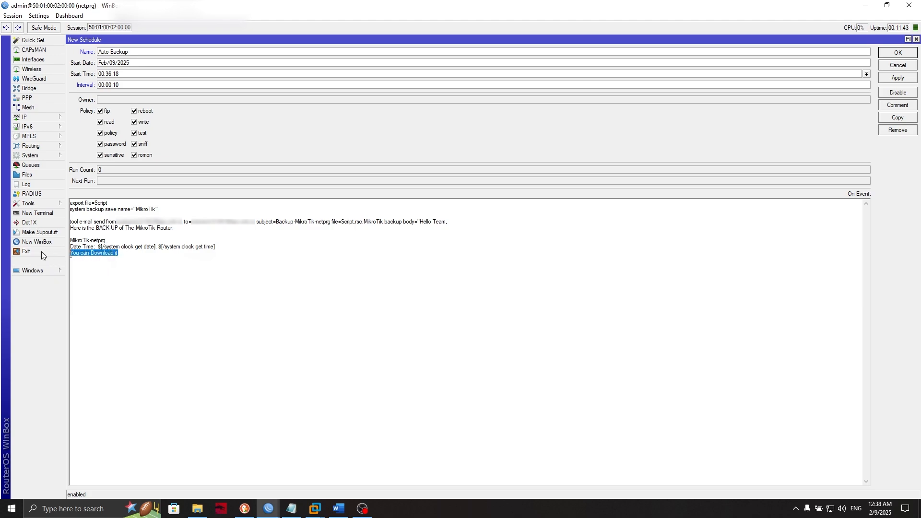
{"action": "left_click", "coordinate": [125, 268]}
- Save the Auto-Backup schedule and watch its run count rise alongside the router log
{"action": "left_click", "coordinate": [897, 77]}
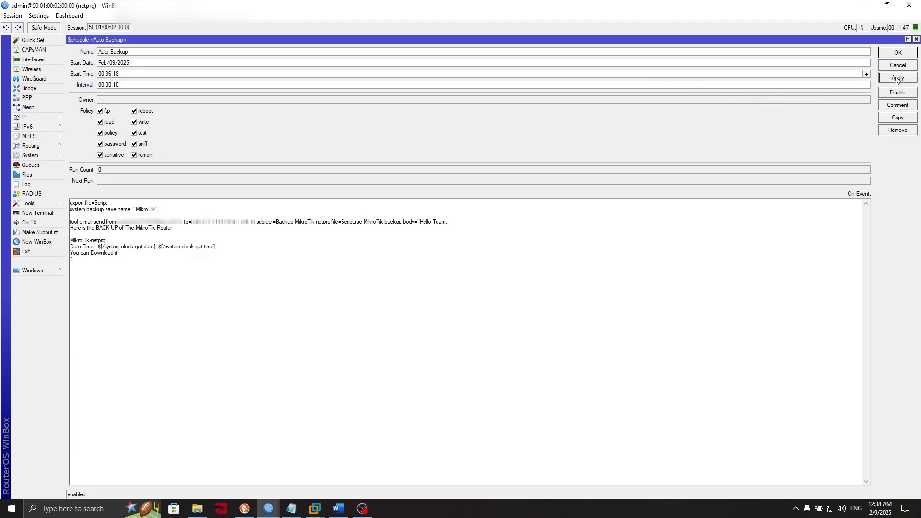
{"action": "left_click", "coordinate": [908, 40]}
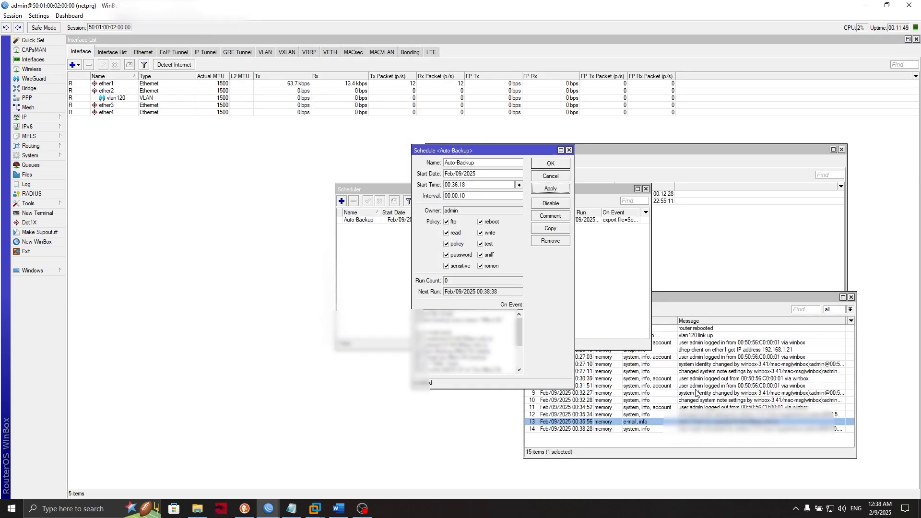
{"action": "left_click", "coordinate": [667, 415]}
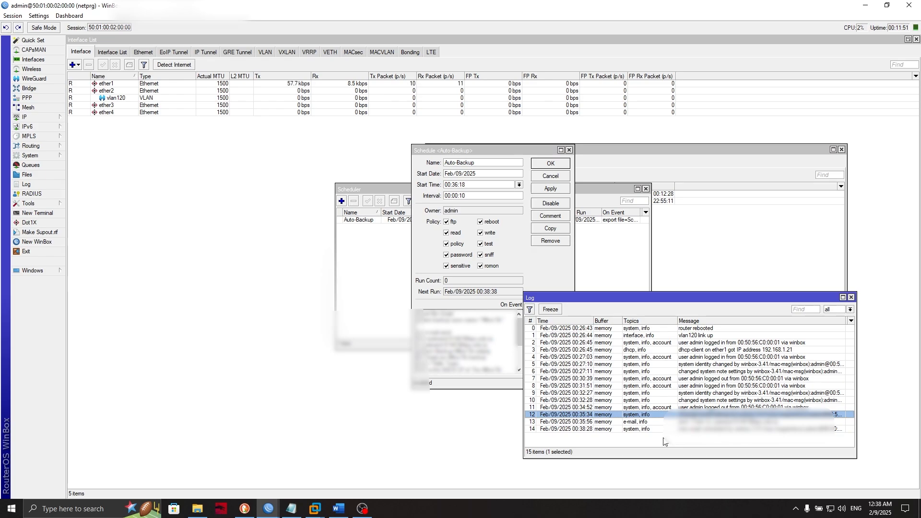
{"action": "left_click", "coordinate": [478, 151]}
{"action": "left_click_drag", "start_coordinate": [478, 152], "coordinate": [378, 168]}
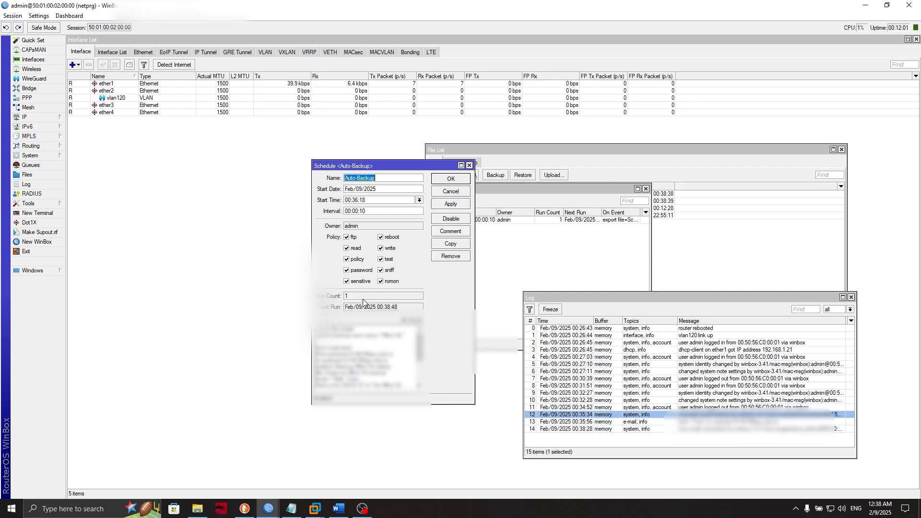
{"action": "left_click", "coordinate": [346, 296]}
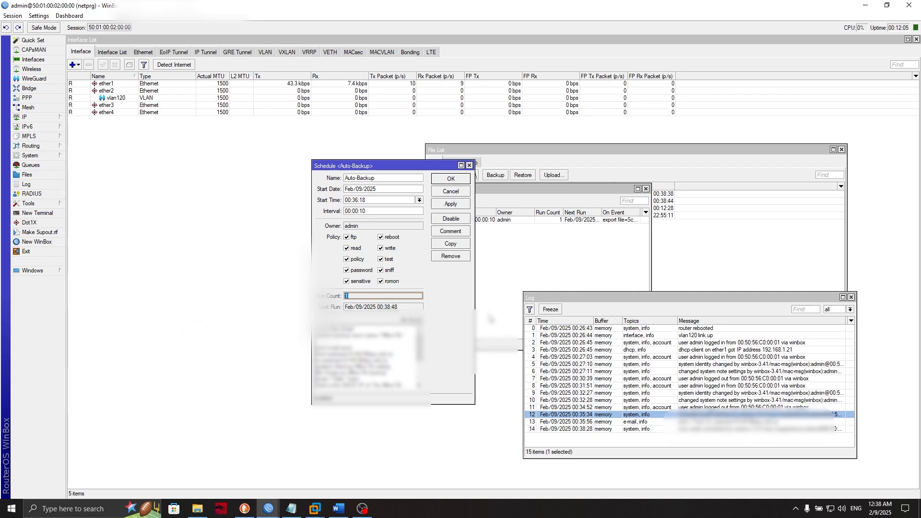
{"action": "left_click", "coordinate": [397, 170]}
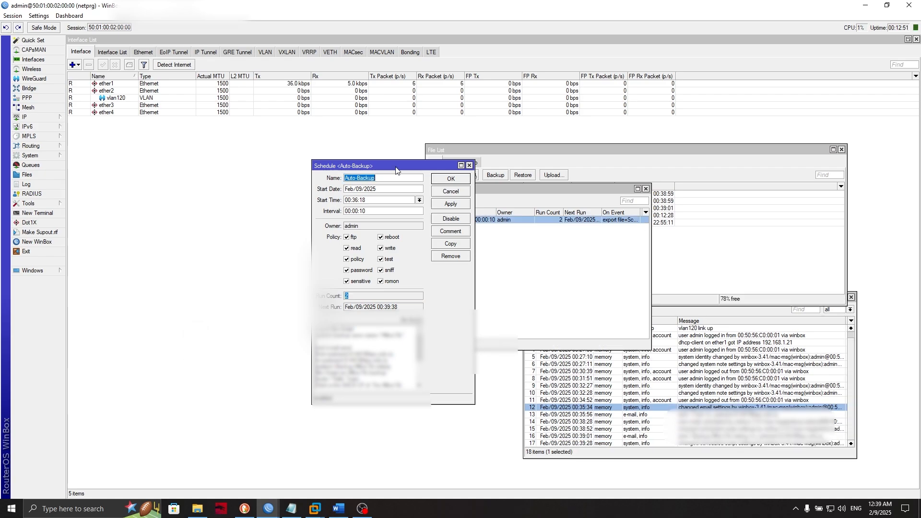
- Disable the Auto-Backup entry in the Scheduler list
{"action": "left_click", "coordinate": [508, 267]}
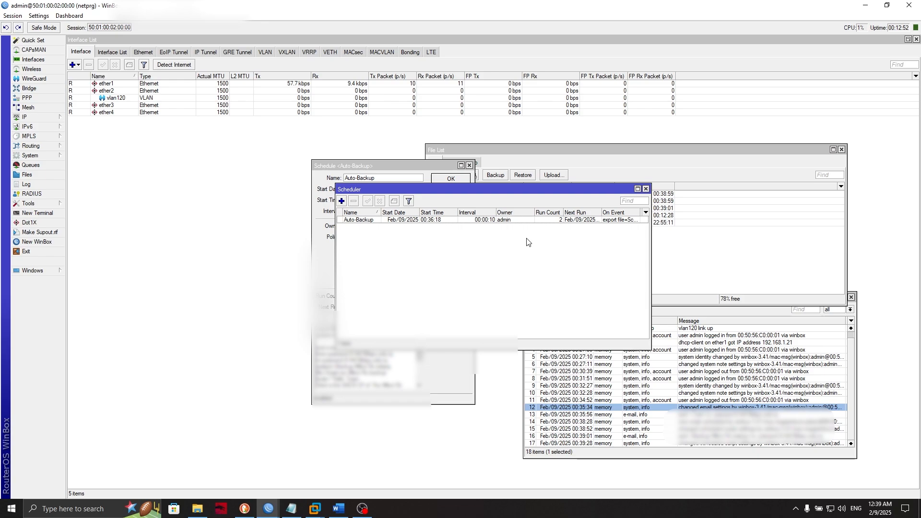
{"action": "left_click", "coordinate": [559, 221]}
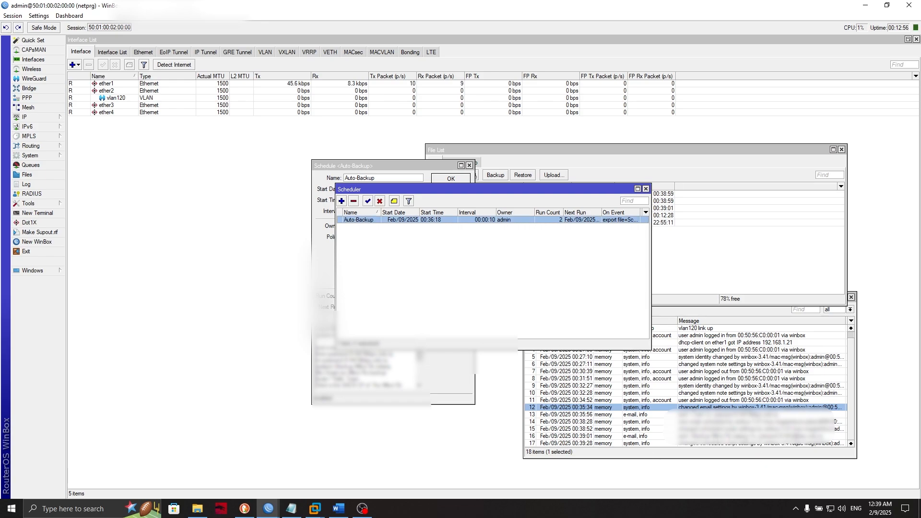
{"action": "left_click", "coordinate": [380, 201]}
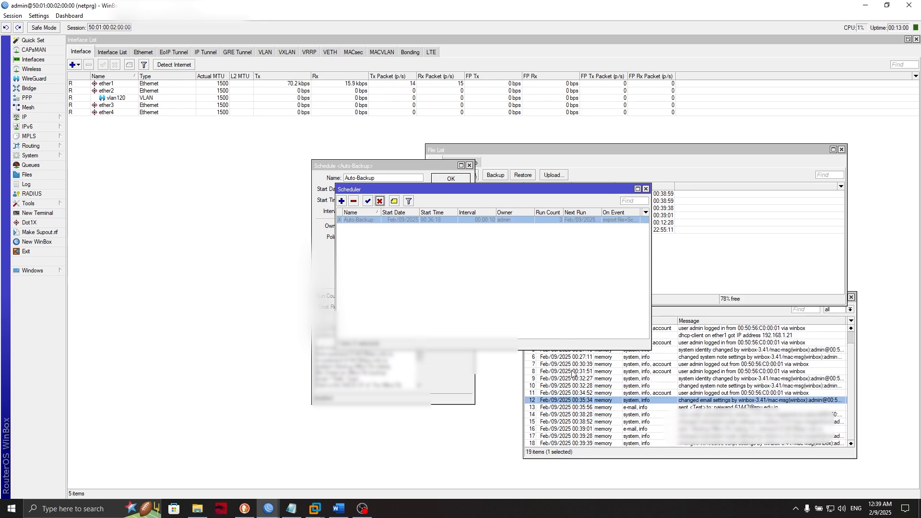
{"action": "left_click", "coordinate": [462, 373]}
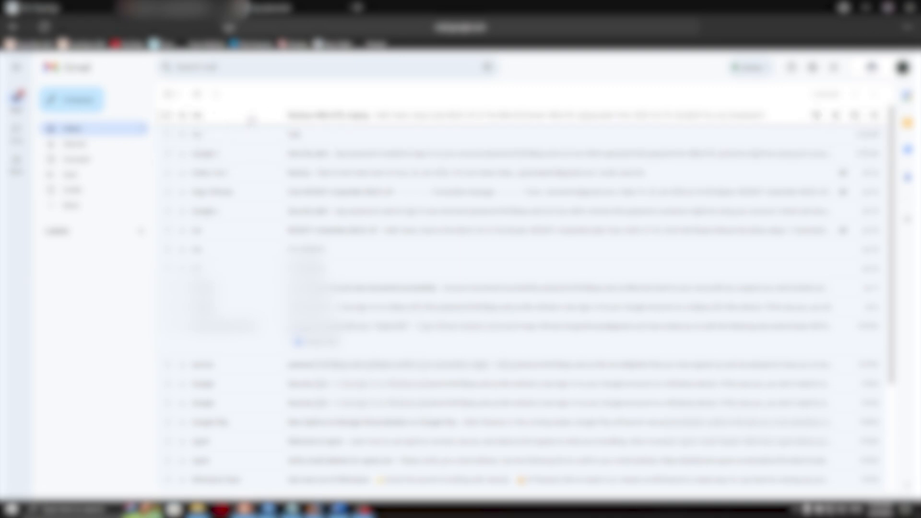
- Open the Backup-MikroTik-netprg e-mail and read its subject, greeting and backup date
{"action": "left_click", "coordinate": [251, 117]}
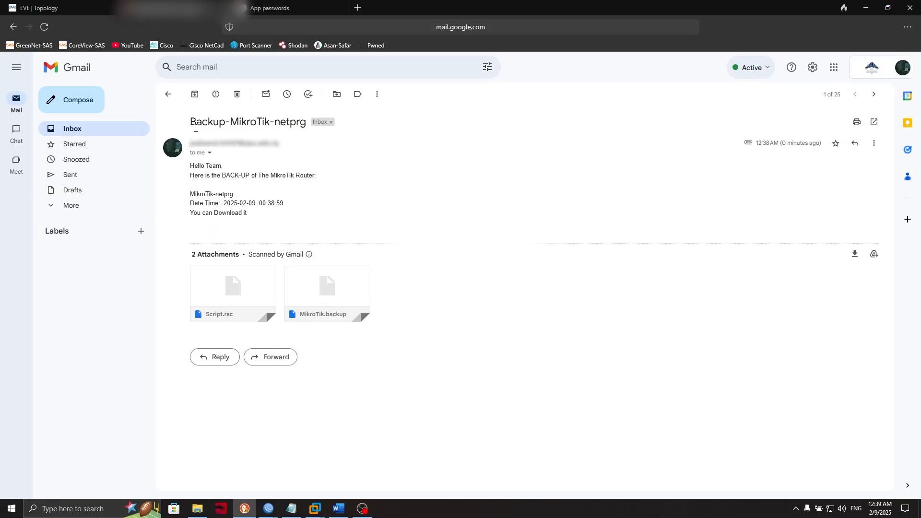
{"action": "left_click_drag", "start_coordinate": [195, 128], "coordinate": [300, 125]}
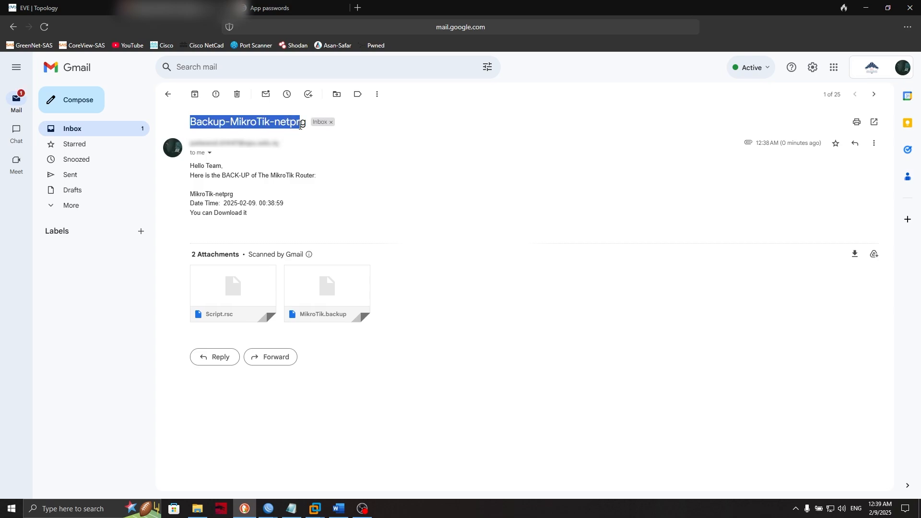
{"action": "left_click_drag", "start_coordinate": [205, 143], "coordinate": [240, 154]}
{"action": "left_click", "coordinate": [286, 237]}
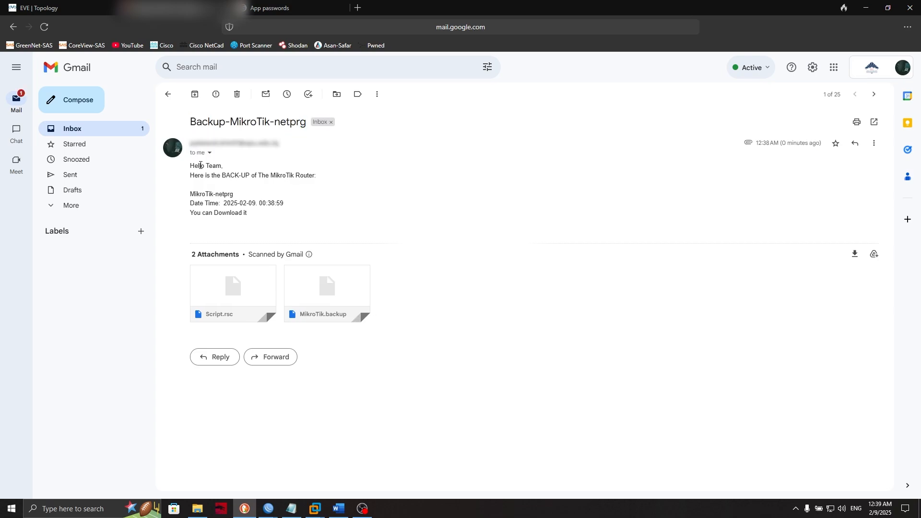
{"action": "left_click_drag", "start_coordinate": [189, 167], "coordinate": [415, 179]}
{"action": "left_click", "coordinate": [416, 179]}
{"action": "left_click_drag", "start_coordinate": [215, 199], "coordinate": [284, 203]}
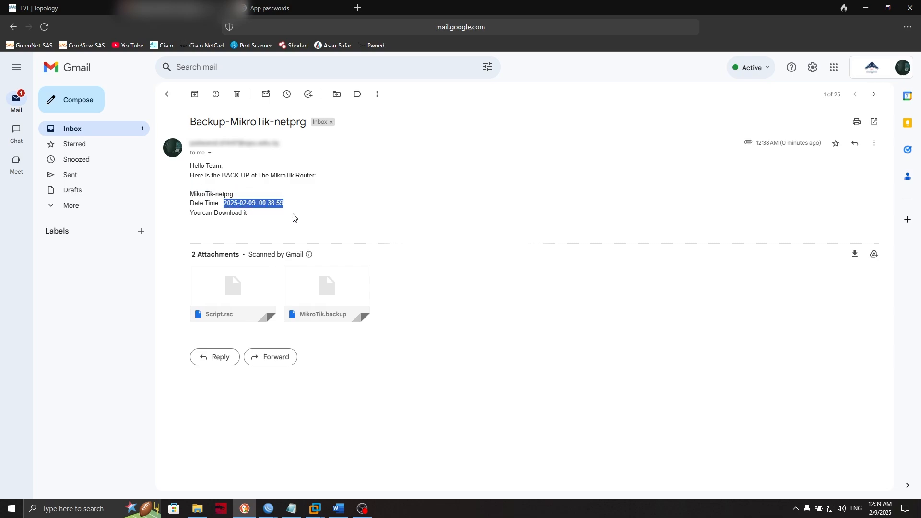
- Download both attachments, Script.rsc and MikroTik.backup
{"action": "mouse_move", "coordinate": [226, 291]}
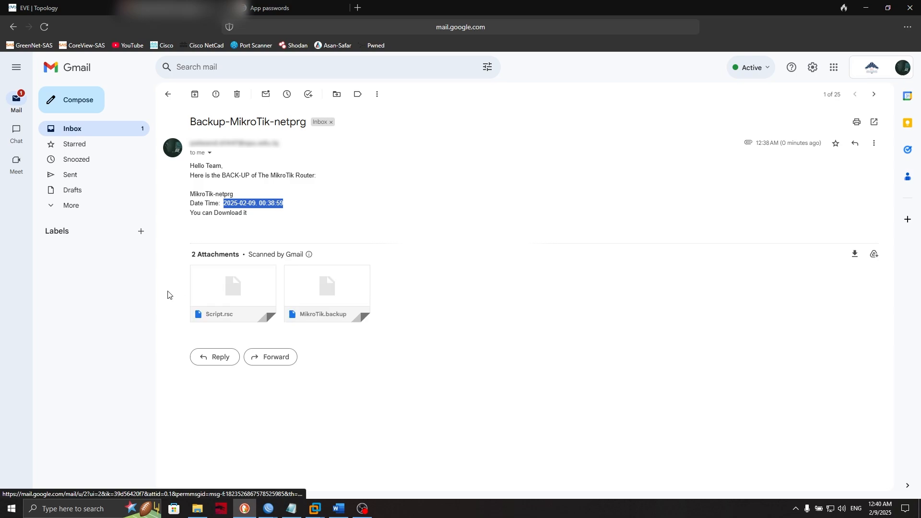
{"action": "left_click", "coordinate": [211, 309]}
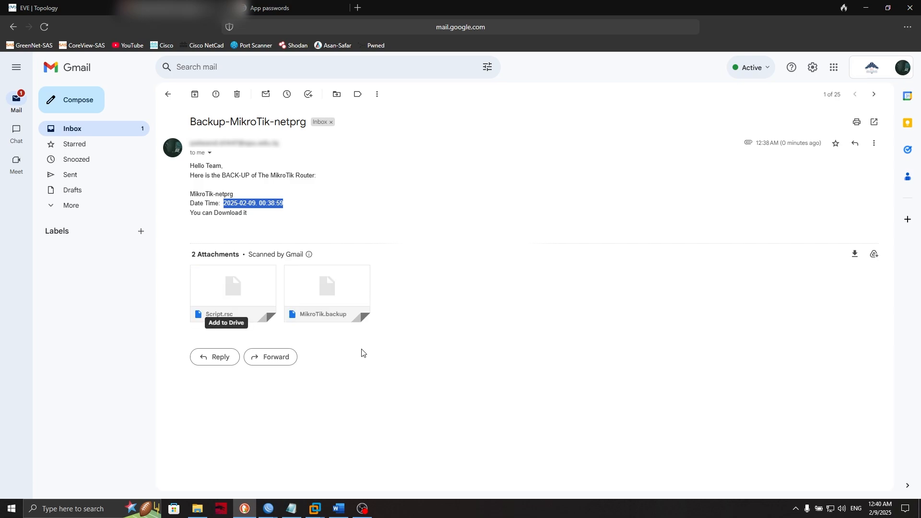
{"action": "left_click", "coordinate": [308, 309]}
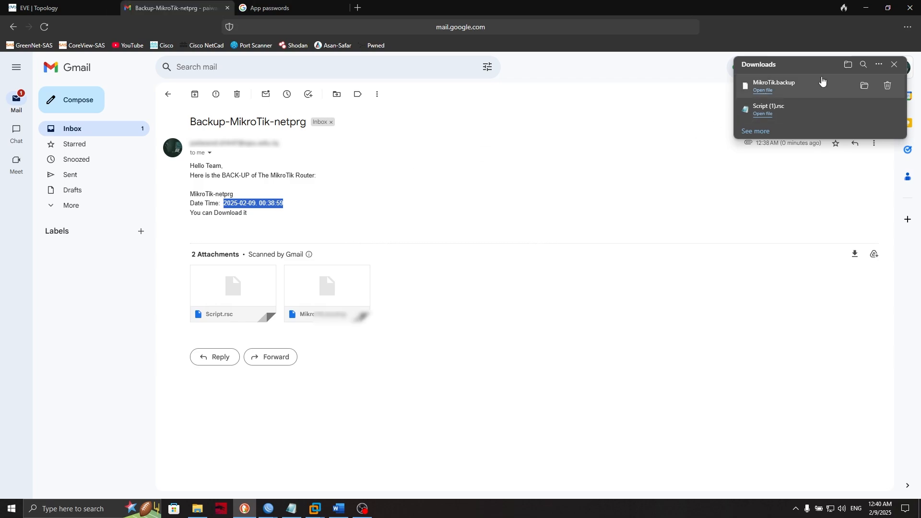
- Minimize the browser to bring WinBox's Schedule <Auto-Backup> window back
{"action": "left_click", "coordinate": [865, 8]}
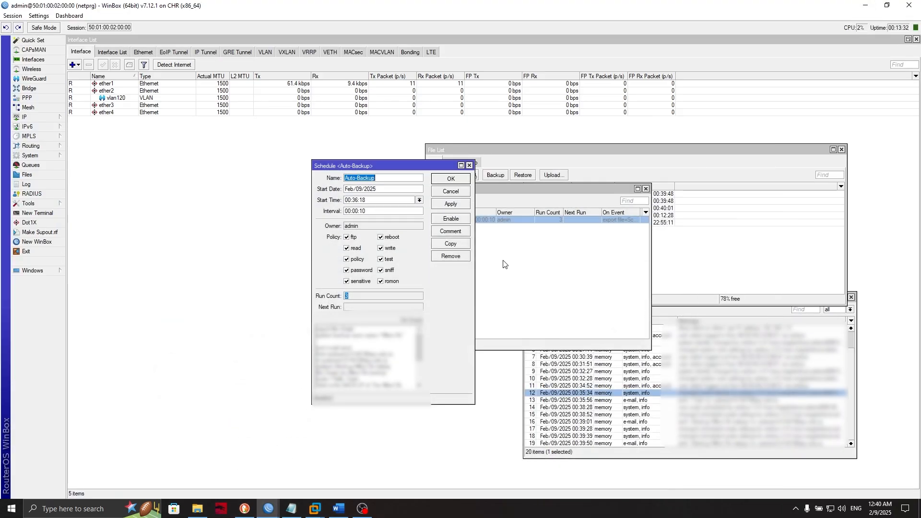